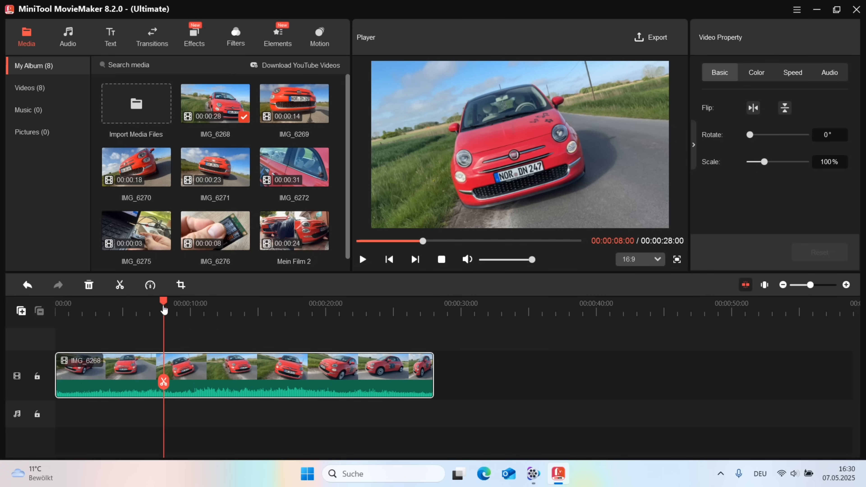
# Step: Split off the end of IMG_6268 at the playhead and move that piece onto the track above
pyautogui.moveTo(163, 306); pyautogui.dragTo(384, 339)
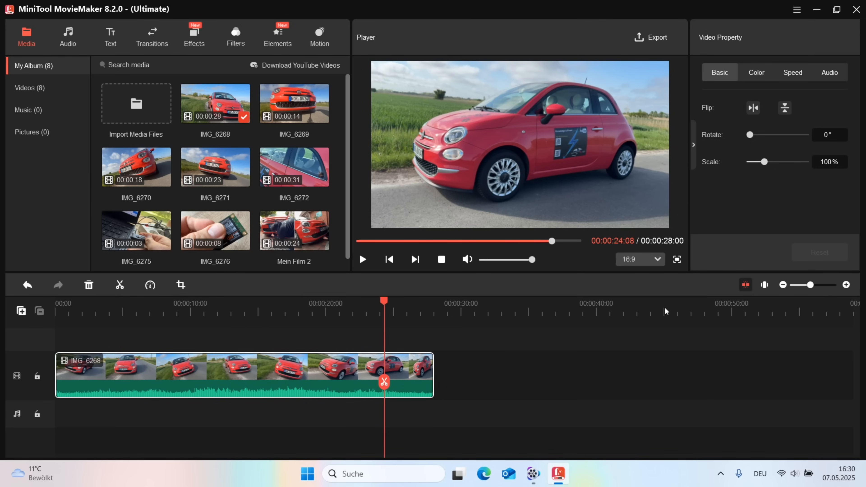
pyautogui.click(384, 382)
pyautogui.moveTo(380, 307)
pyautogui.mouseDown()
pyautogui.moveTo(360, 307)
pyautogui.moveTo(381, 314)
pyautogui.moveTo(366, 314)
pyautogui.mouseUp()
pyautogui.moveTo(406, 377); pyautogui.dragTo(368, 371)
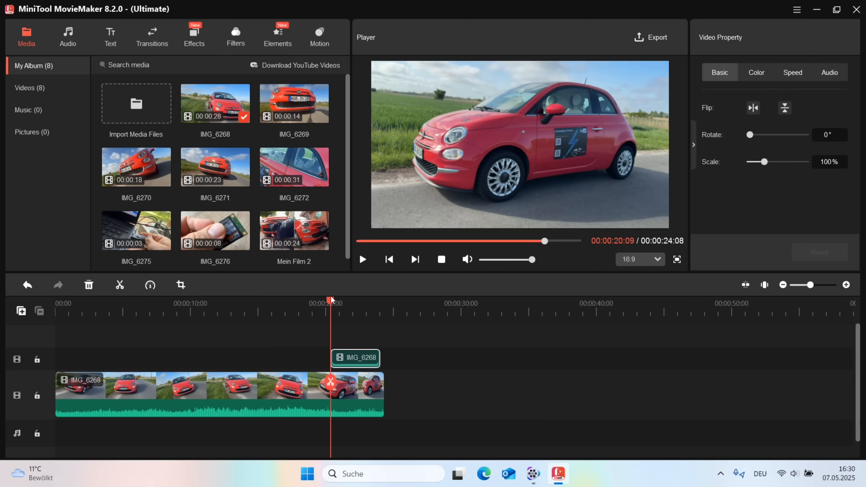
# Step: Shrink the split-off piece to a 27% picture-in-picture at the bottom-left and play it back
pyautogui.moveTo(331, 306); pyautogui.dragTo(345, 319)
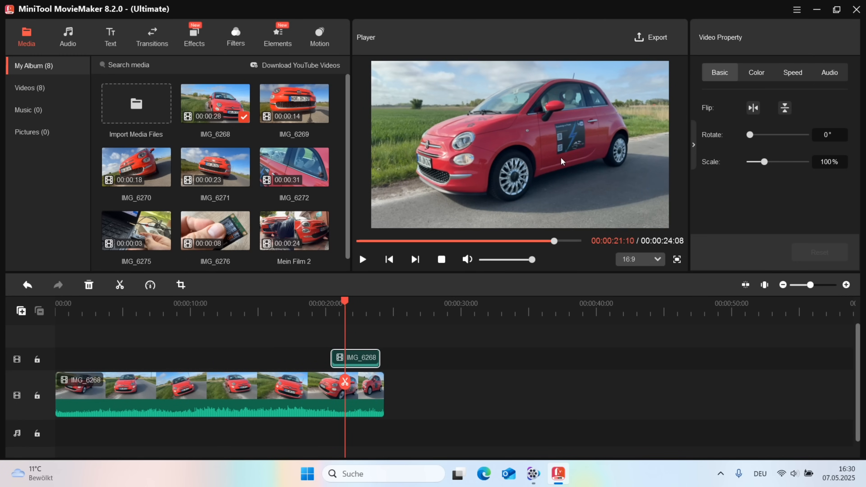
pyautogui.click(527, 181)
pyautogui.moveTo(665, 65); pyautogui.dragTo(450, 190)
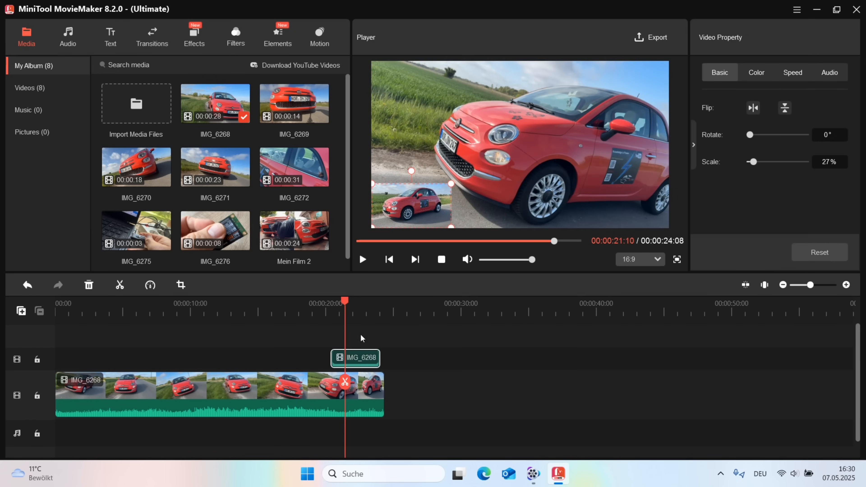
pyautogui.moveTo(345, 303); pyautogui.dragTo(321, 307)
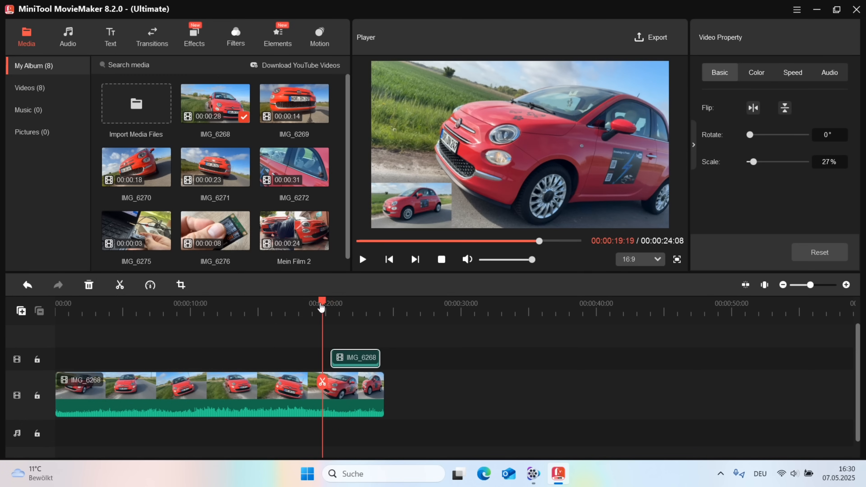
pyautogui.click(363, 259)
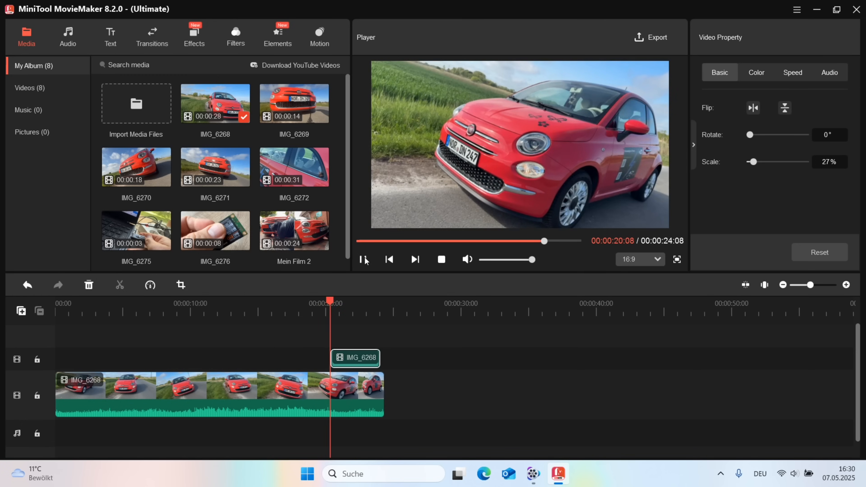
pyautogui.click(363, 259)
# Step: Tilt the picture-in-picture 25° and add Mein Film 2 to the timeline
pyautogui.moveTo(419, 178); pyautogui.dragTo(420, 200)
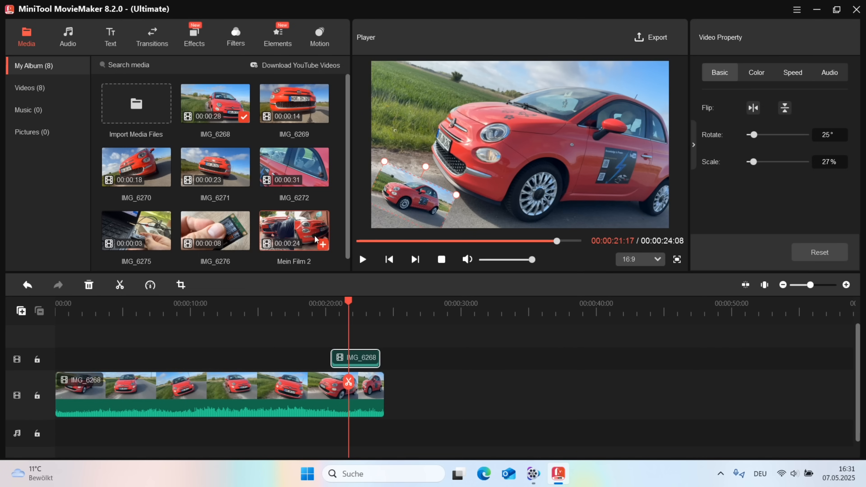
pyautogui.click(322, 243)
# Step: Move Mein Film 2 onto an overlay track and add IMG_6271 and IMG_6270 to the timeline
pyautogui.moveTo(433, 382); pyautogui.dragTo(349, 327)
pyautogui.moveTo(307, 204)
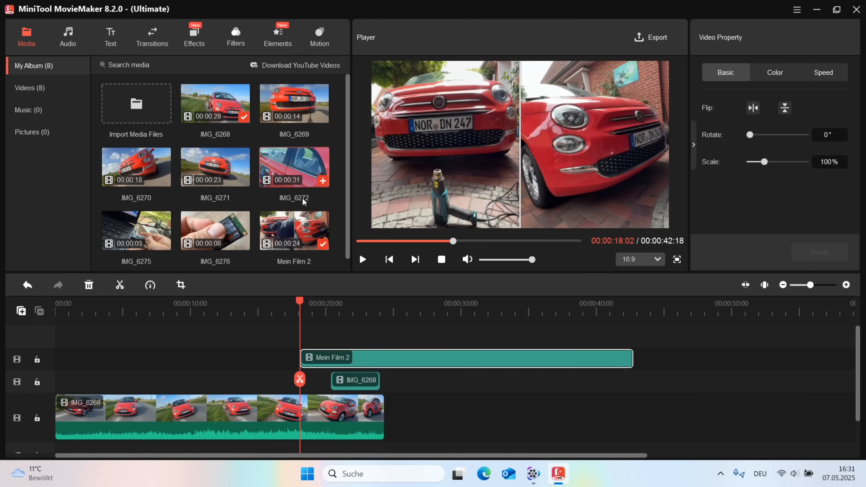
pyautogui.moveTo(218, 163)
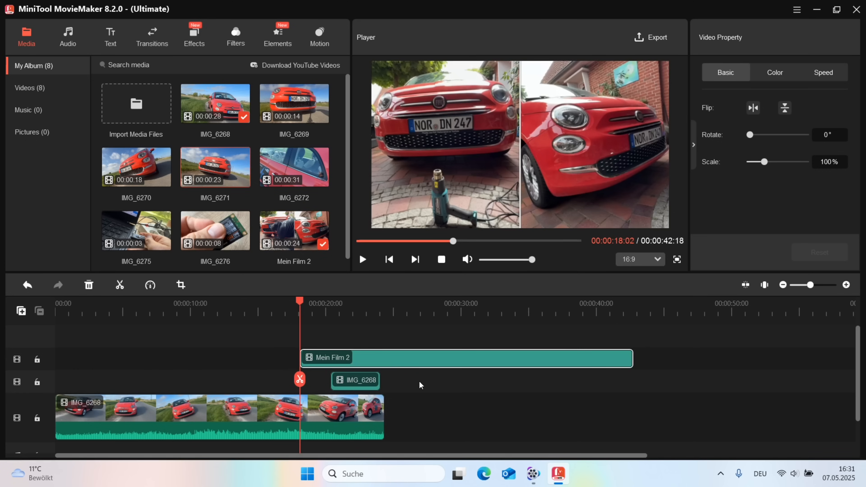
pyautogui.click(243, 181)
pyautogui.click(165, 181)
# Step: Stack IMG_6271 and IMG_6270 on their own tracks, with IMG_6270 starting around 16 s
pyautogui.moveTo(450, 400); pyautogui.dragTo(435, 345)
pyautogui.moveTo(583, 438); pyautogui.dragTo(406, 351)
pyautogui.moveTo(258, 362); pyautogui.dragTo(339, 359)
pyautogui.scroll(-1, 430, 382)
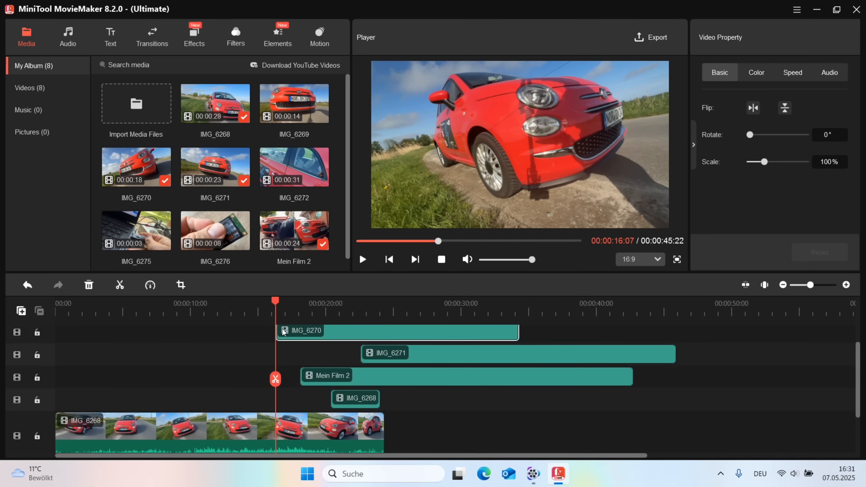
pyautogui.moveTo(275, 307); pyautogui.dragTo(500, 346)
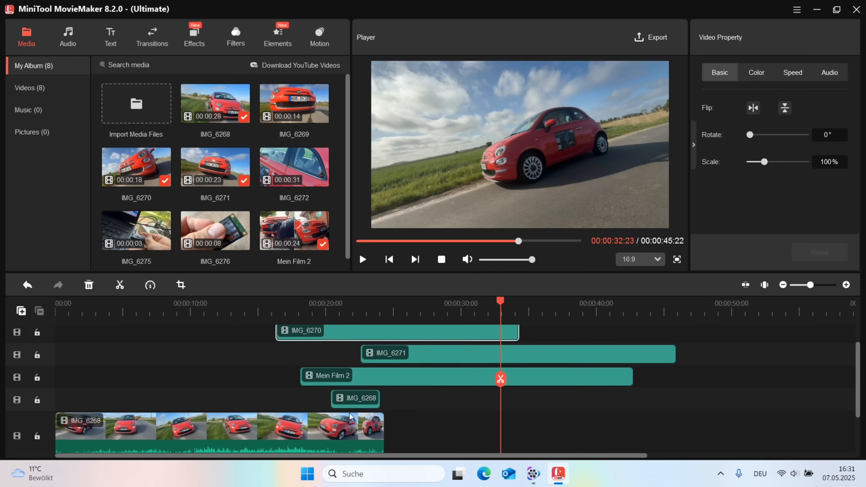
# Step: Split the IMG_6270, IMG_6271 and Mein Film 2 overlays at 00:00:32:23 and delete their tails
pyautogui.click(430, 355)
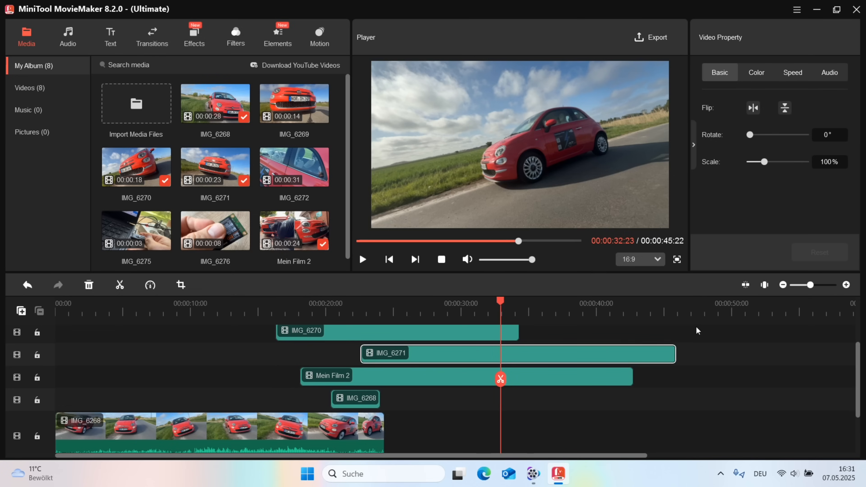
pyautogui.click(496, 332)
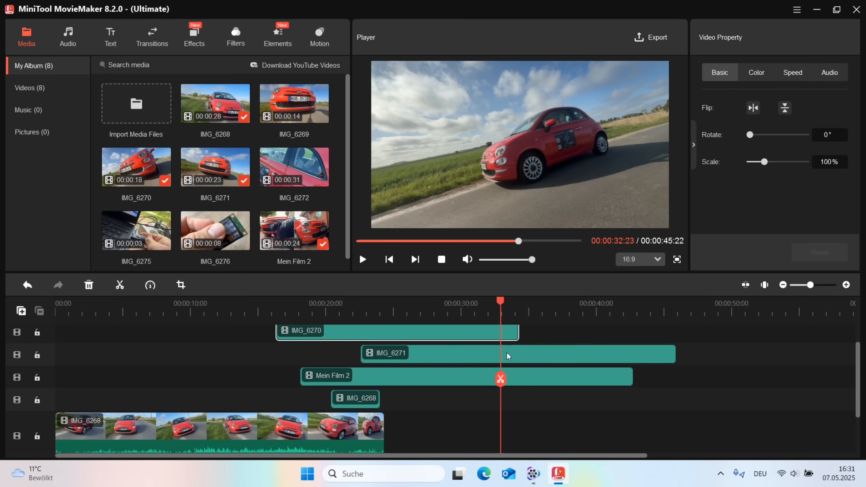
pyautogui.keyDown('ctrl'); pyautogui.click(498, 352); pyautogui.keyUp('ctrl')
pyautogui.keyDown('ctrl'); pyautogui.click(476, 382); pyautogui.keyUp('ctrl')
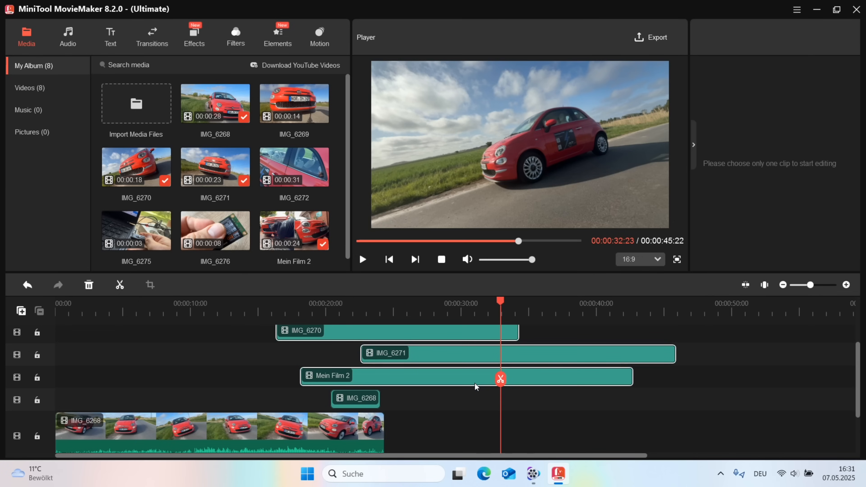
pyautogui.click(501, 379)
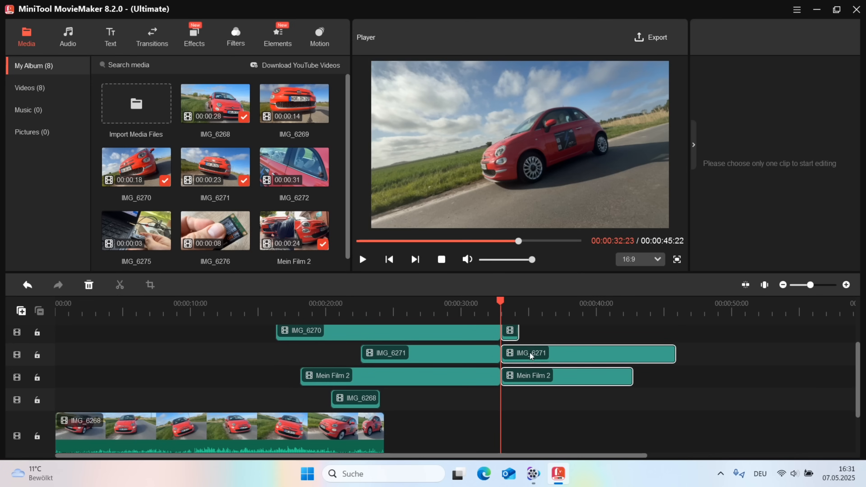
pyautogui.press('Delete')
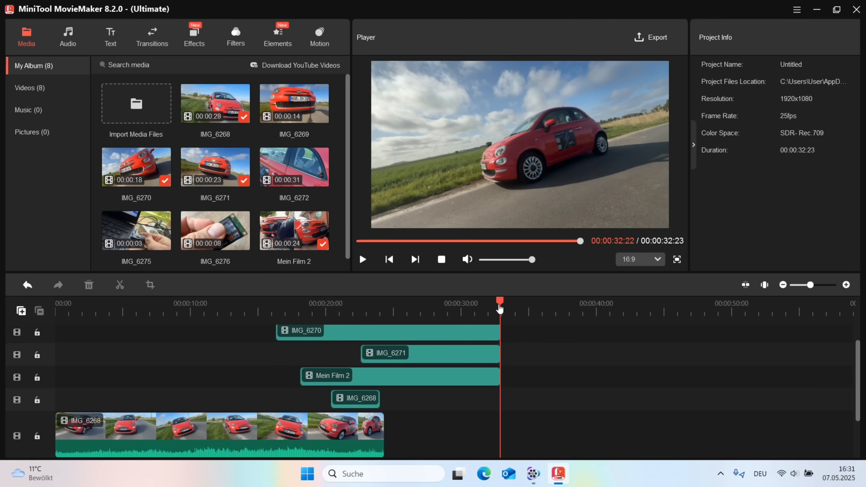
pyautogui.moveTo(500, 306); pyautogui.dragTo(423, 311)
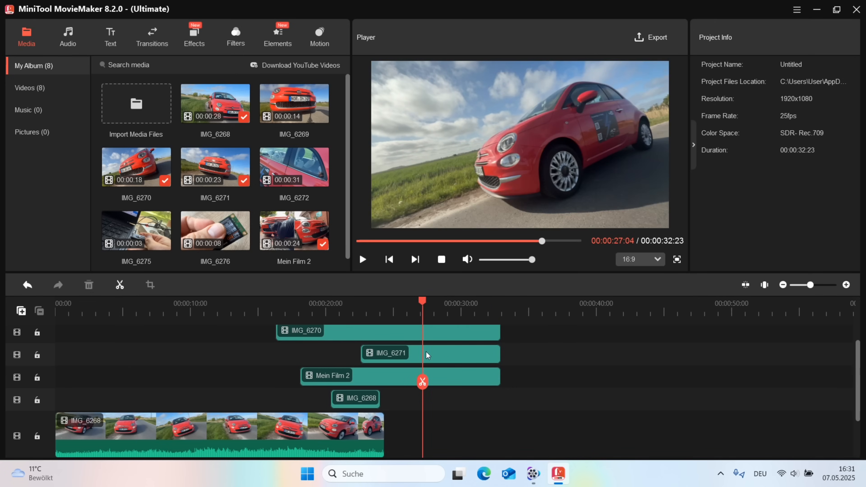
# Step: Shrink and position the IMG_6270 overlay bottom-left and IMG_6271 in the lower-right quarter
pyautogui.click(425, 338)
pyautogui.moveTo(588, 151); pyautogui.dragTo(519, 176)
pyautogui.moveTo(598, 89); pyautogui.dragTo(476, 158)
pyautogui.click(522, 126)
pyautogui.moveTo(548, 102); pyautogui.dragTo(588, 144)
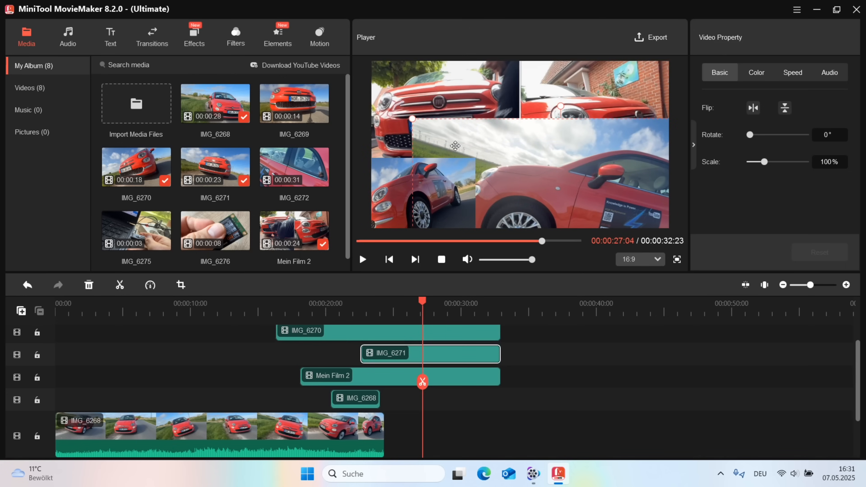
pyautogui.moveTo(416, 122); pyautogui.dragTo(548, 159)
pyautogui.moveTo(596, 193); pyautogui.dragTo(619, 184)
pyautogui.moveTo(424, 207); pyautogui.dragTo(445, 190)
# Step: Fine-tune the corner overlays and move the Mein Film 2 overlay near the centre
pyautogui.moveTo(422, 303); pyautogui.dragTo(394, 303)
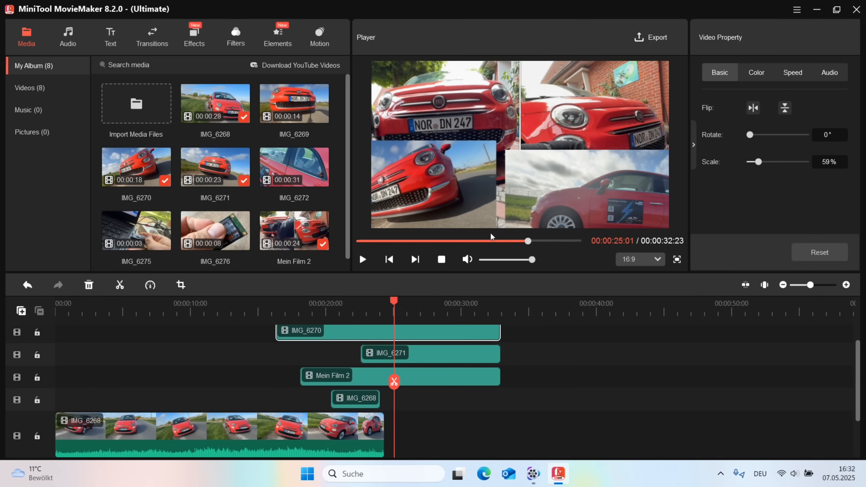
pyautogui.moveTo(452, 183)
pyautogui.mouseDown()
pyautogui.moveTo(439, 147)
pyautogui.moveTo(452, 175)
pyautogui.mouseUp()
pyautogui.moveTo(572, 194)
pyautogui.mouseDown()
pyautogui.moveTo(573, 170)
pyautogui.moveTo(581, 202)
pyautogui.mouseUp()
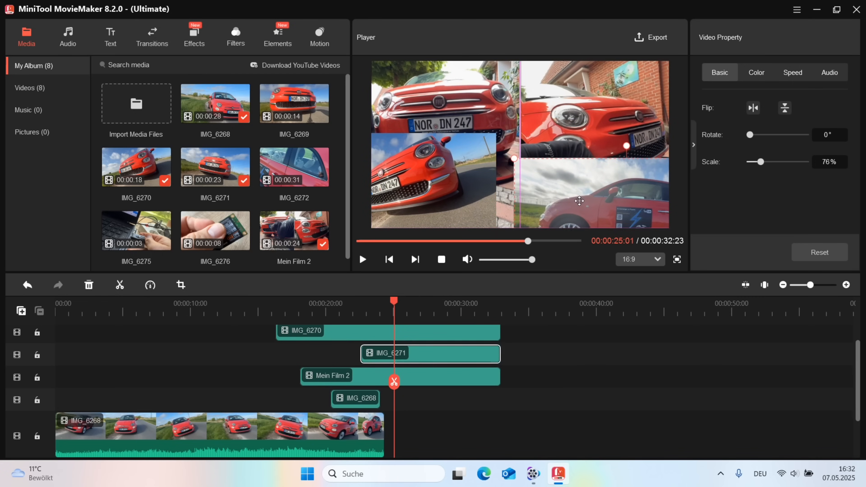
pyautogui.moveTo(621, 152); pyautogui.dragTo(594, 154)
# Step: Tilt the IMG_6270 overlay about 21° and play the collage from about 22 seconds
pyautogui.click(620, 170)
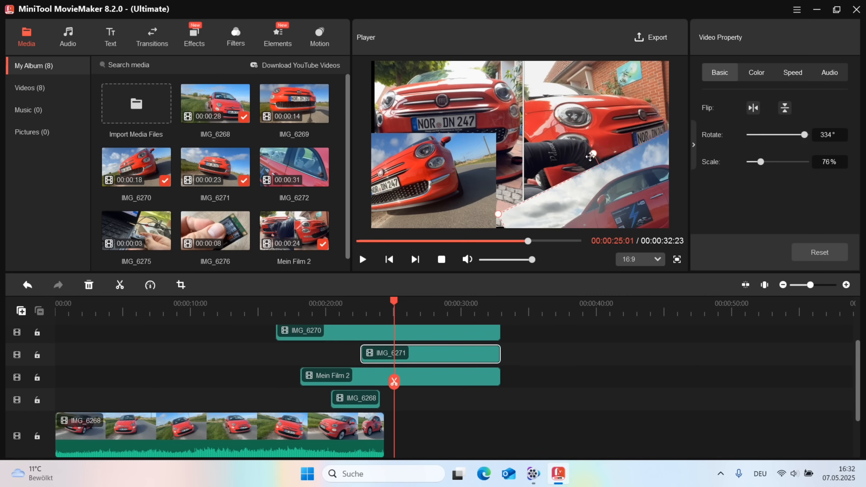
pyautogui.click(450, 163)
pyautogui.moveTo(420, 131); pyautogui.dragTo(434, 131)
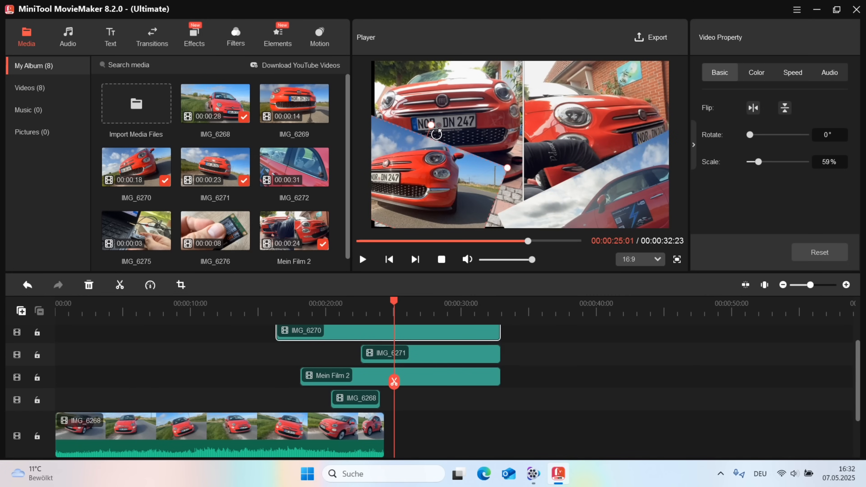
pyautogui.moveTo(441, 190); pyautogui.dragTo(445, 205)
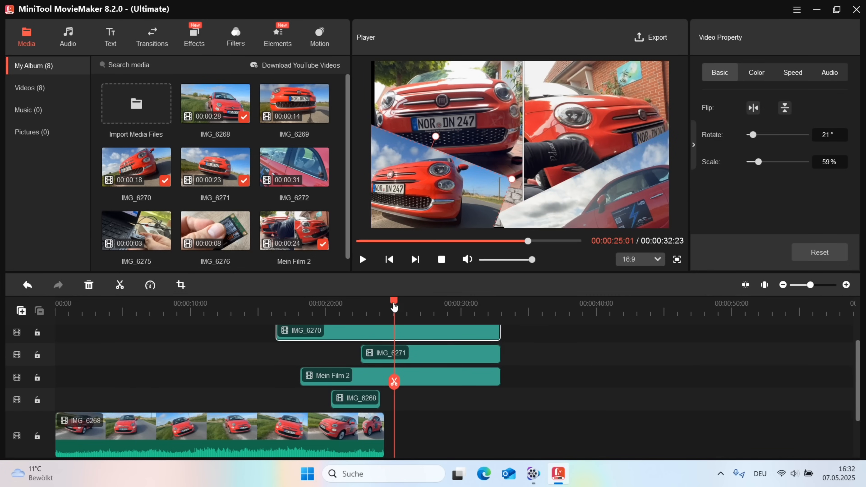
pyautogui.moveTo(393, 305); pyautogui.dragTo(358, 305)
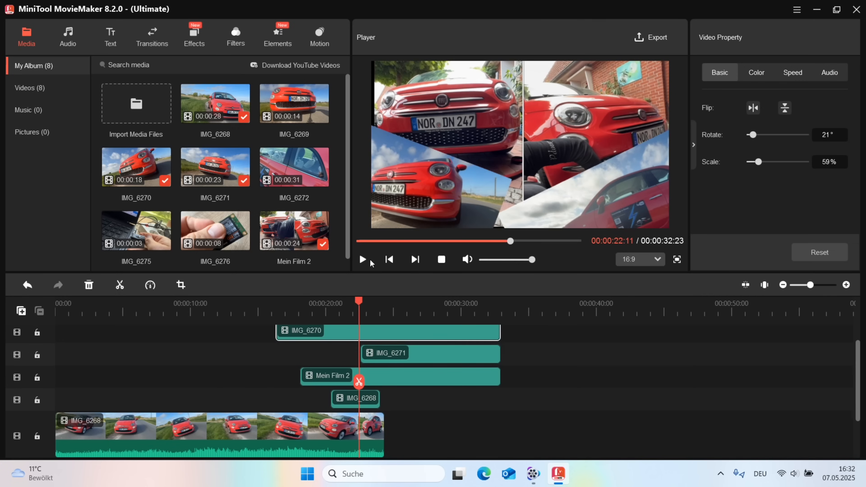
pyautogui.click(363, 260)
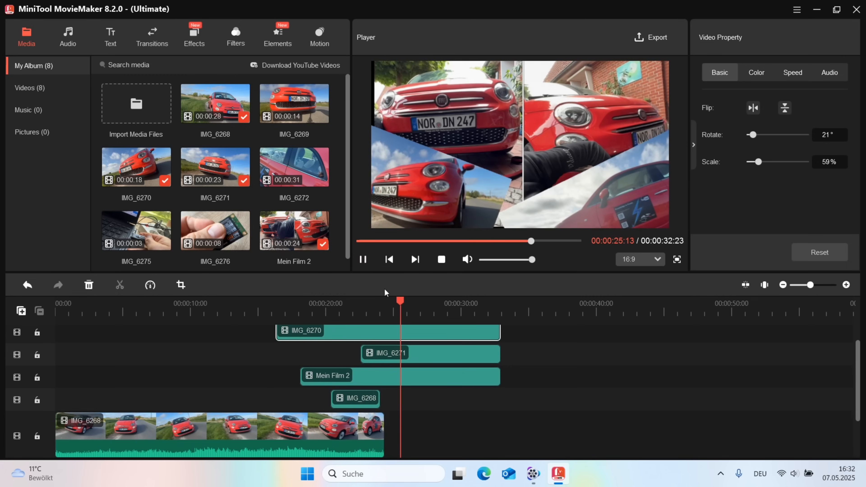
# Step: Lock the main IMG_6268 track and confirm Mein Film 2 and IMG_6270 can't be dropped onto it
pyautogui.click(402, 303)
pyautogui.moveTo(402, 302); pyautogui.dragTo(184, 319)
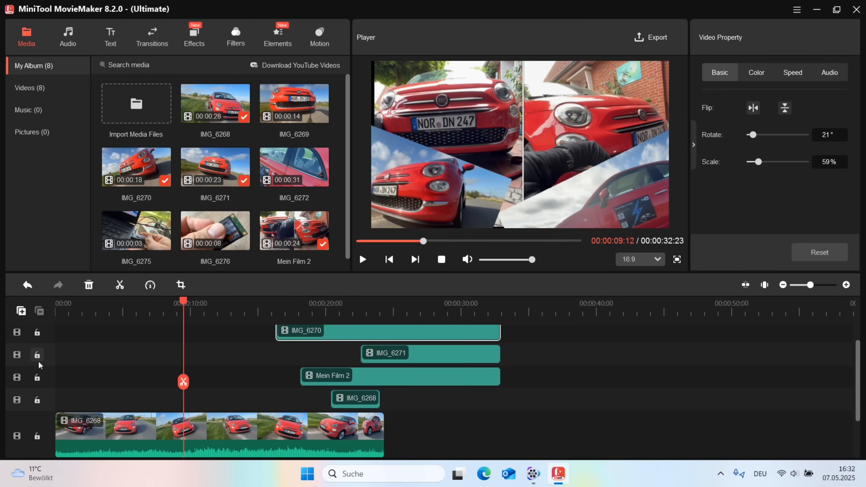
pyautogui.click(37, 439)
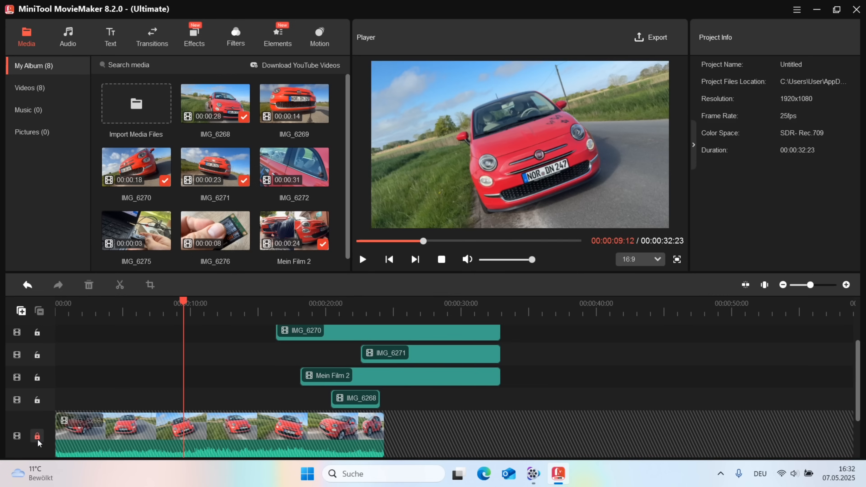
pyautogui.moveTo(407, 375); pyautogui.dragTo(499, 436)
pyautogui.moveTo(476, 385); pyautogui.dragTo(506, 422)
pyautogui.moveTo(467, 336); pyautogui.dragTo(525, 430)
# Step: Flip the 'Your Title Here' Caption1 text about 180° so it reads upside down
pyautogui.click(110, 38)
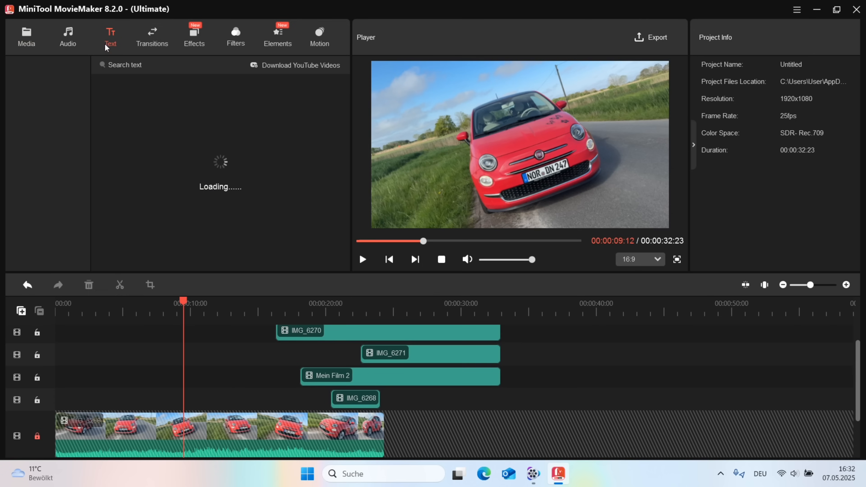
pyautogui.moveTo(153, 137)
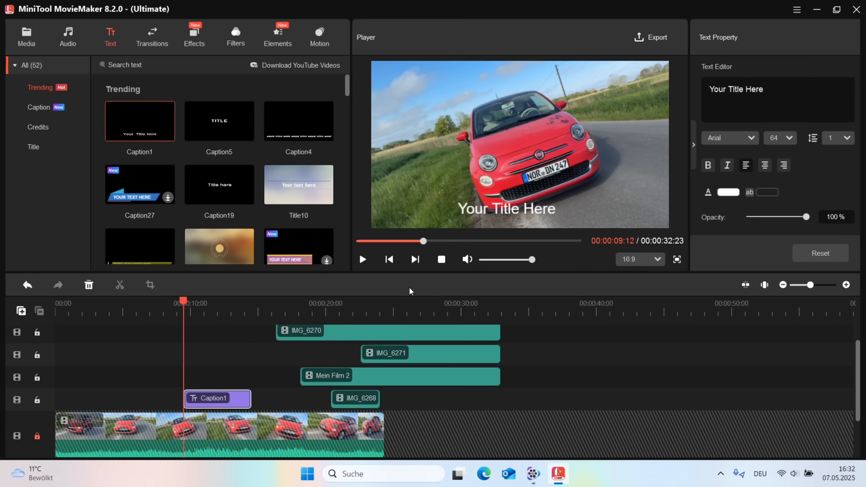
pyautogui.click(499, 209)
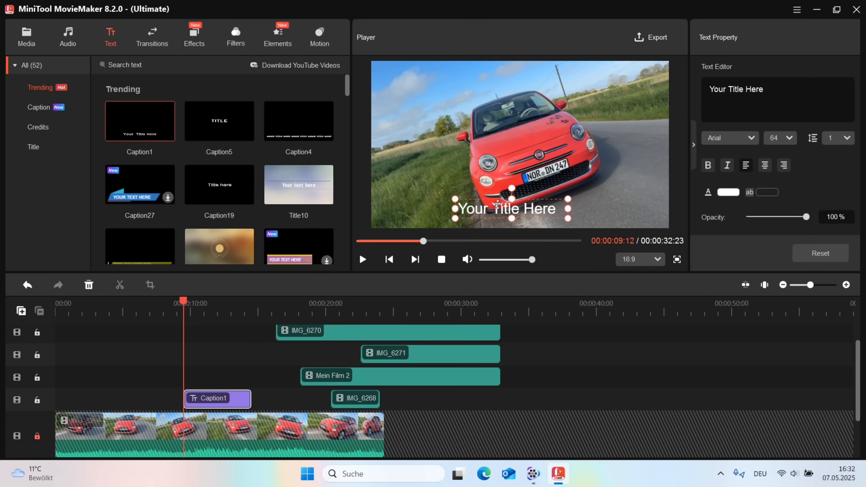
pyautogui.moveTo(517, 197); pyautogui.dragTo(522, 267)
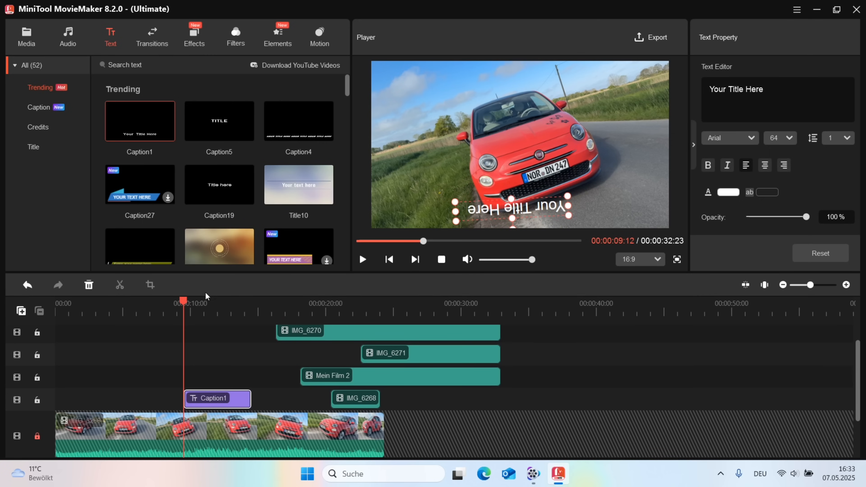
pyautogui.moveTo(181, 302); pyautogui.dragTo(97, 302)
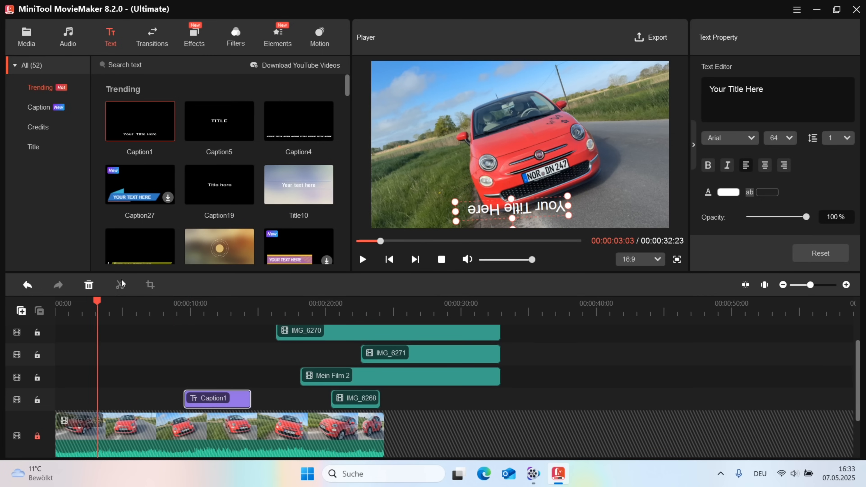
# Step: Add the Caption27 banner at about 3 seconds and preview its animation
pyautogui.click(168, 199)
pyautogui.click(363, 260)
pyautogui.click(362, 261)
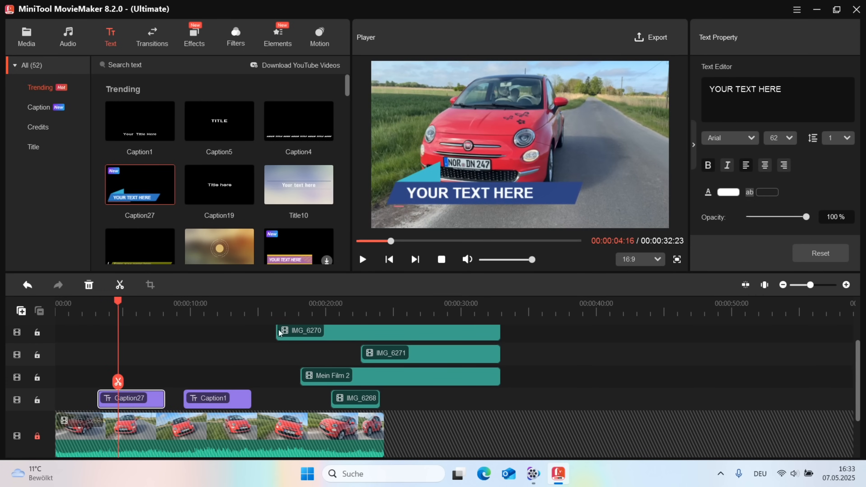
pyautogui.click(447, 195)
# Step: Place the Title7 title at the start of the video and scrub to preview it
pyautogui.moveTo(151, 170)
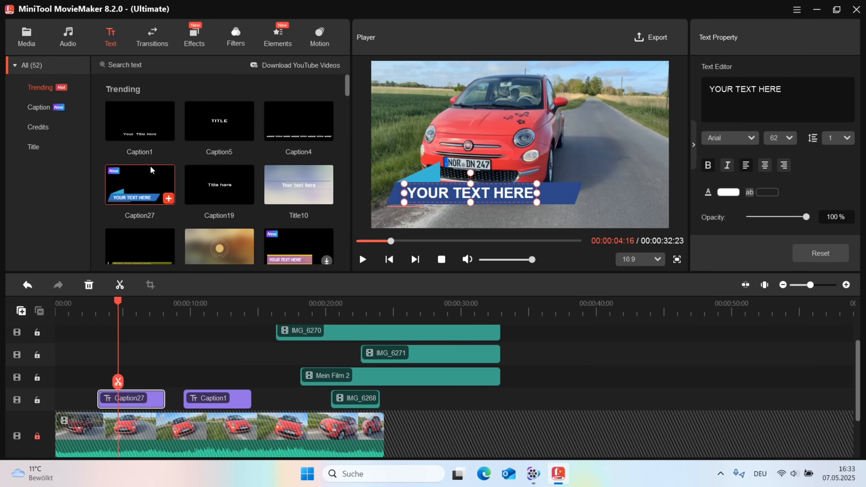
pyautogui.moveTo(168, 149)
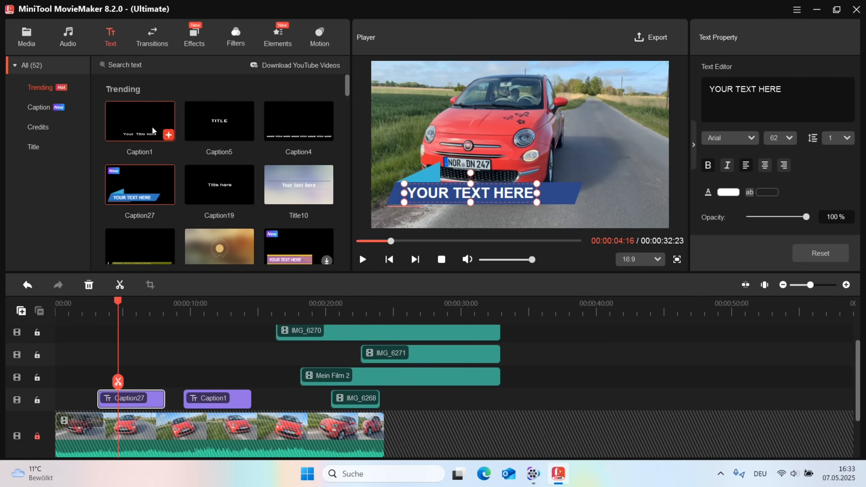
pyautogui.click(48, 108)
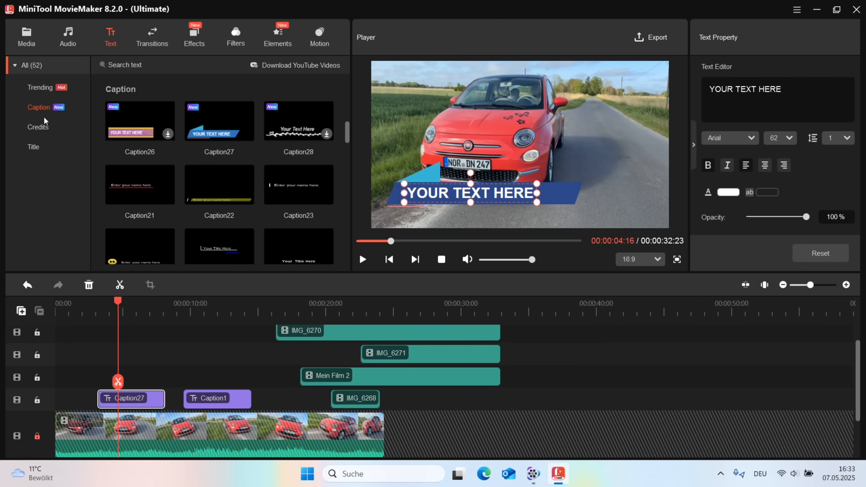
pyautogui.click(38, 127)
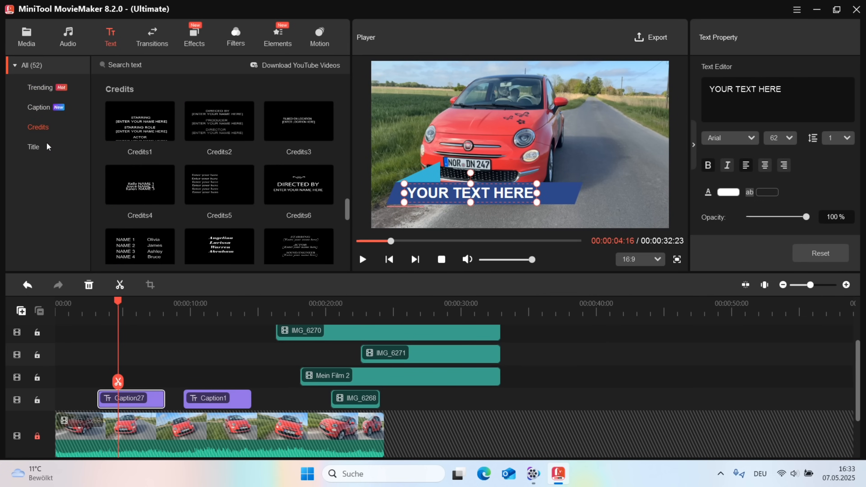
pyautogui.click(35, 147)
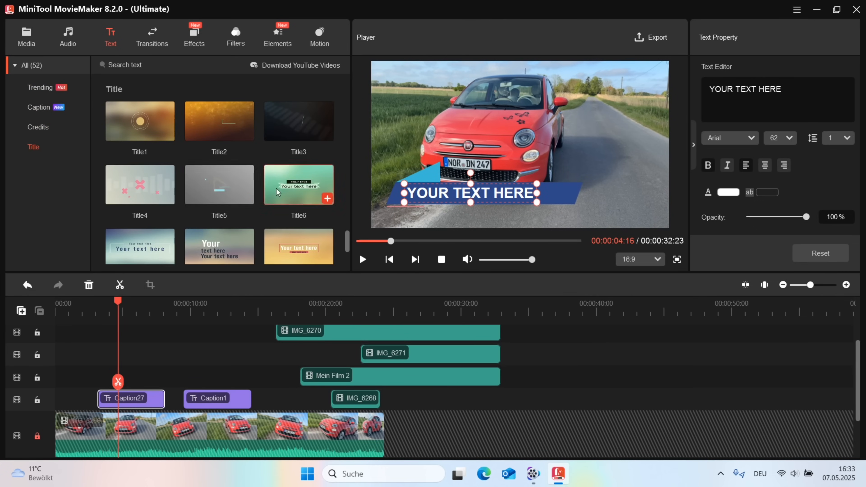
pyautogui.moveTo(152, 249); pyautogui.dragTo(126, 368)
pyautogui.moveTo(56, 303); pyautogui.dragTo(269, 338)
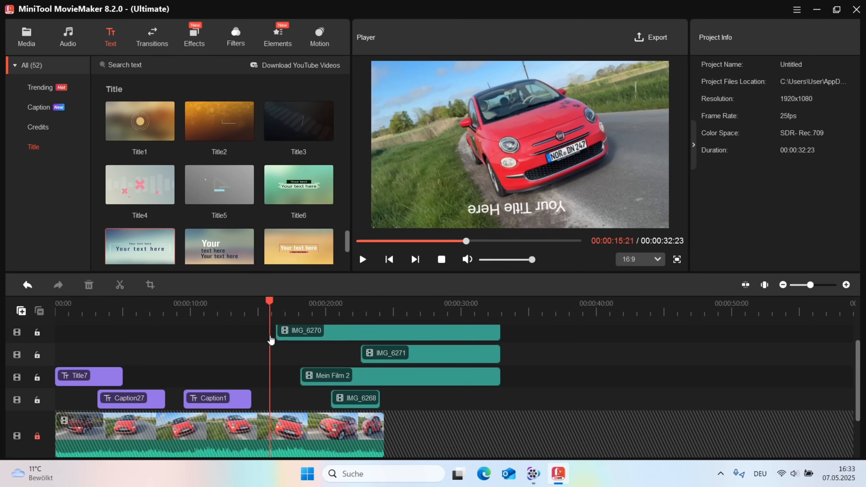
pyautogui.click(148, 41)
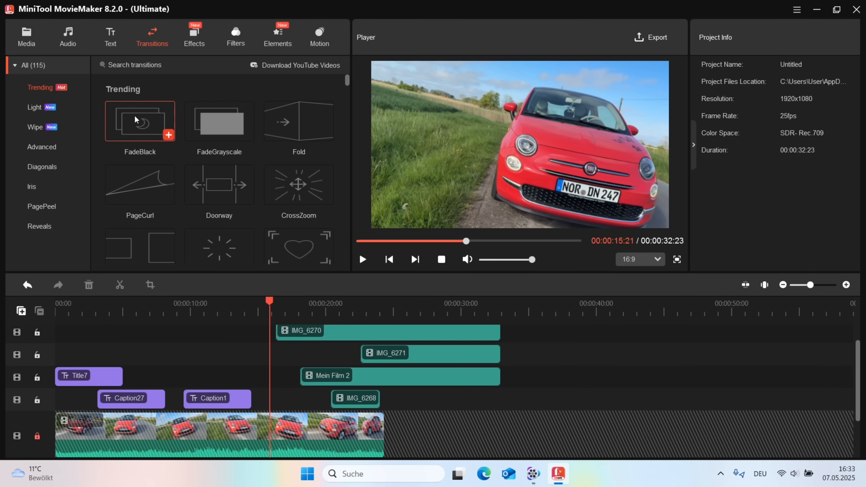
# Step: Unlock the main track, append IMG_6270 and Mein Film 2 after IMG_6268, and join them with FadeGrayscale
pyautogui.moveTo(227, 130)
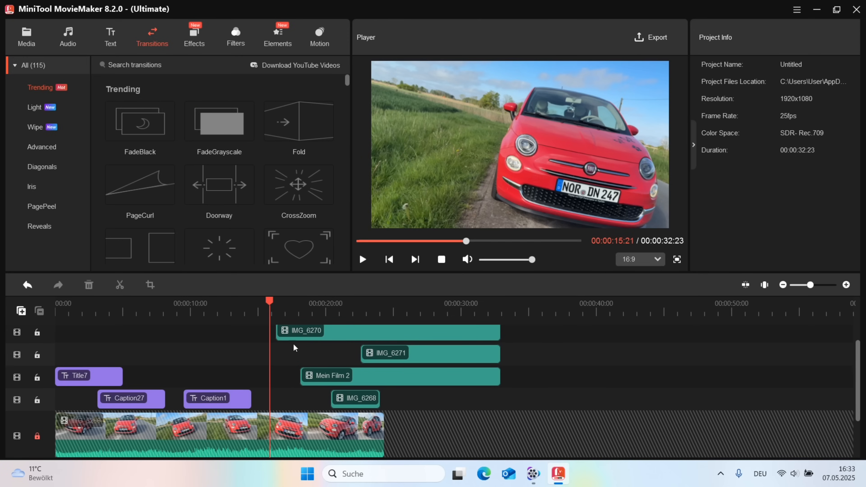
pyautogui.click(37, 436)
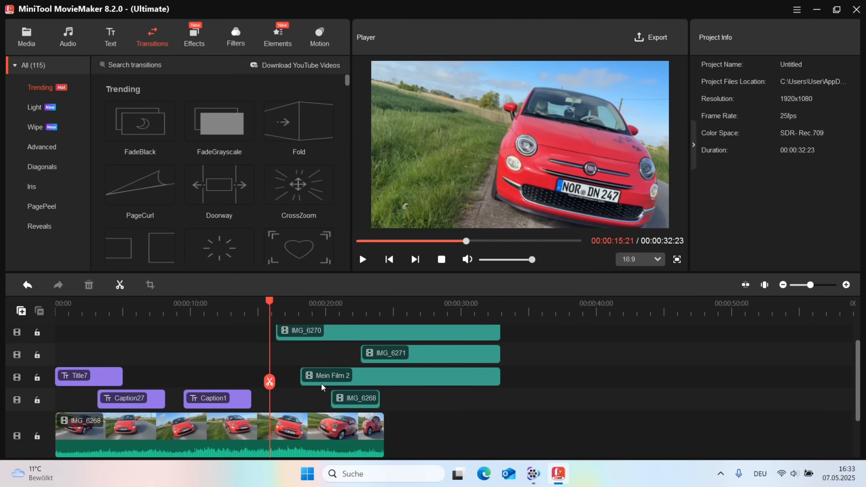
pyautogui.moveTo(315, 335); pyautogui.dragTo(435, 433)
pyautogui.moveTo(342, 378); pyautogui.dragTo(650, 431)
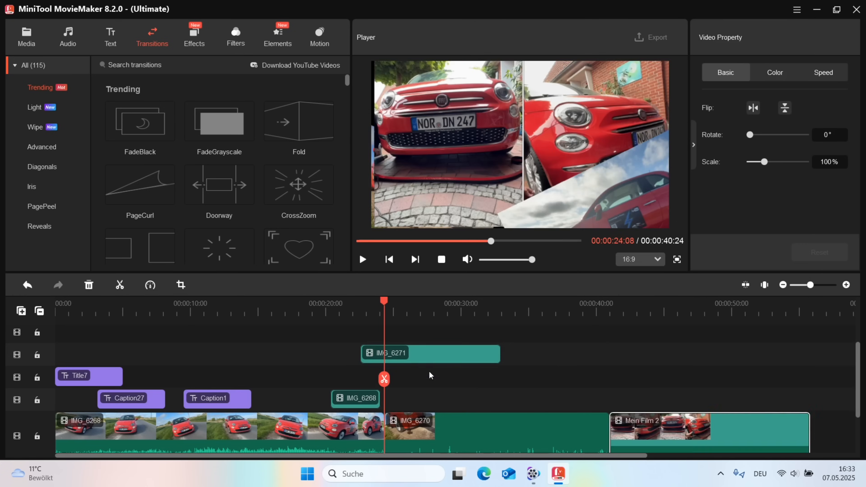
pyautogui.moveTo(610, 302)
pyautogui.mouseDown()
pyautogui.moveTo(535, 304)
pyautogui.moveTo(597, 304)
pyautogui.mouseUp()
pyautogui.moveTo(222, 136); pyautogui.dragTo(587, 431)
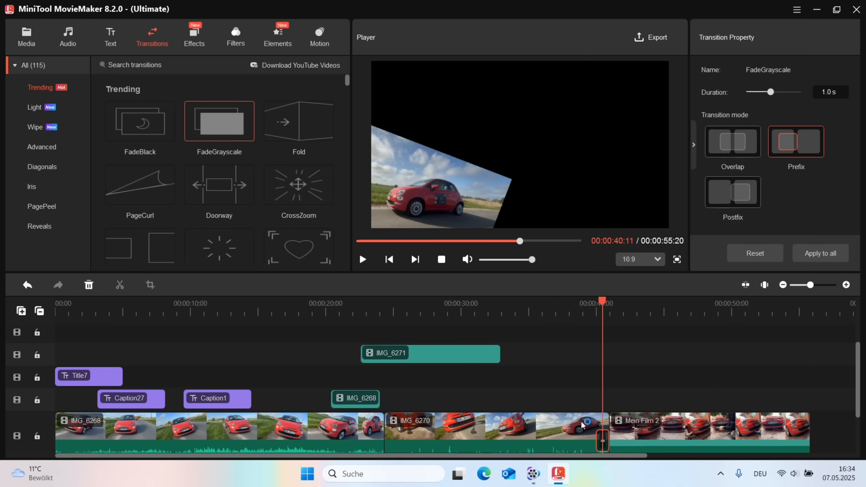
# Step: Play back the 1.0 s FadeGrayscale transition between IMG_6270 and Mein Film 2
pyautogui.moveTo(592, 307); pyautogui.dragTo(586, 304)
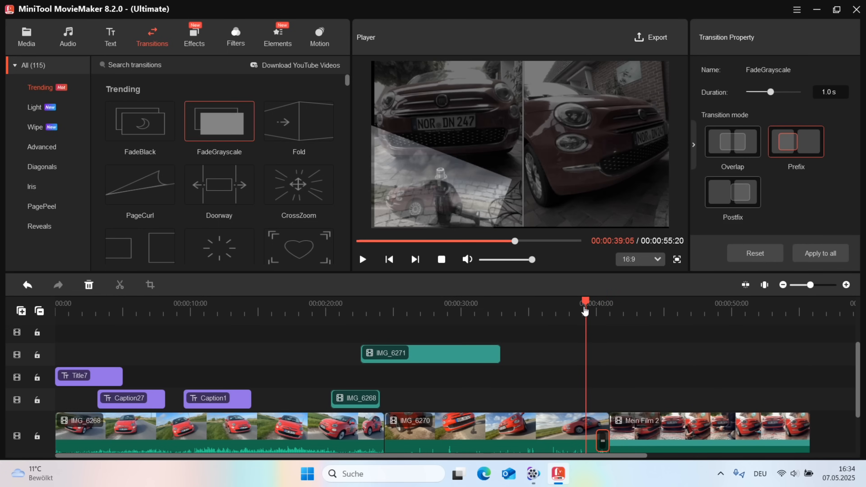
pyautogui.click(363, 259)
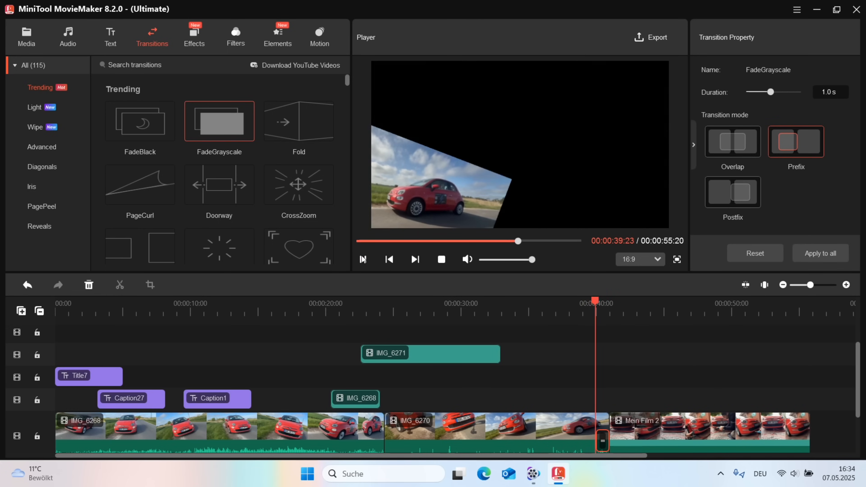
pyautogui.click(363, 259)
# Step: Browse the Light, Wipe, Advanced, Diagonals, Iris, PagePeel and Reveals transition categories
pyautogui.moveTo(296, 126)
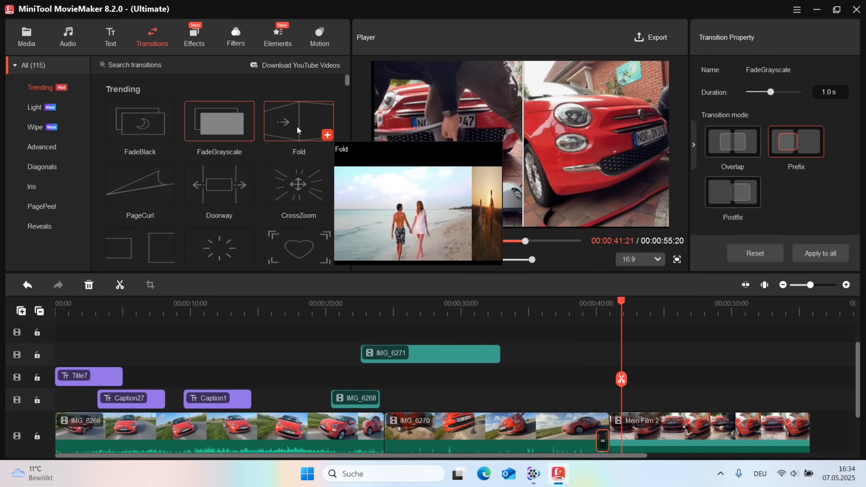
pyautogui.moveTo(233, 187)
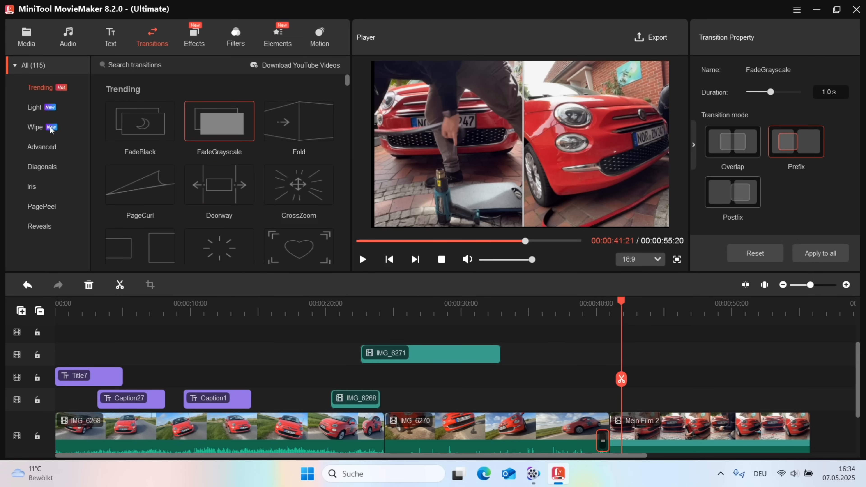
pyautogui.click(32, 107)
pyautogui.click(33, 127)
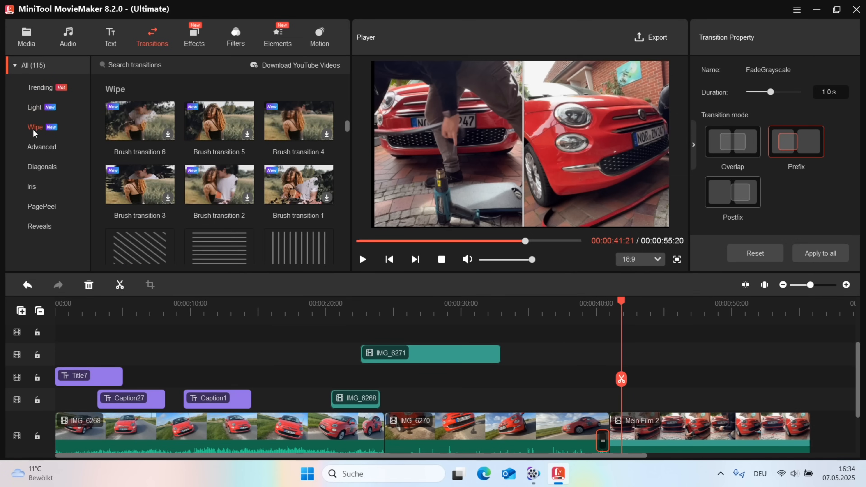
pyautogui.click(42, 149)
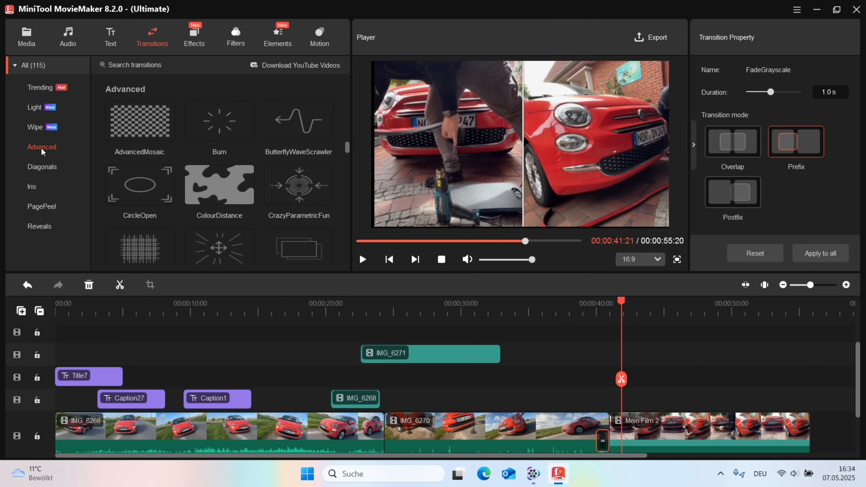
pyautogui.click(44, 168)
pyautogui.click(41, 185)
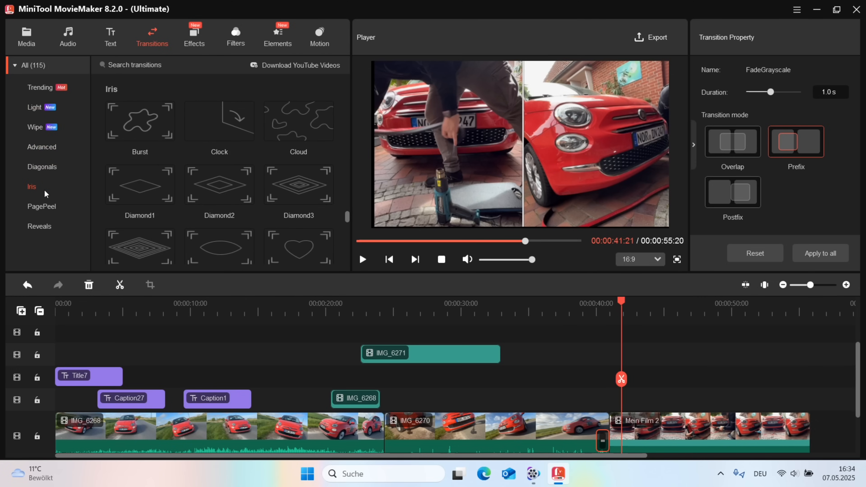
pyautogui.click(52, 208)
pyautogui.click(49, 225)
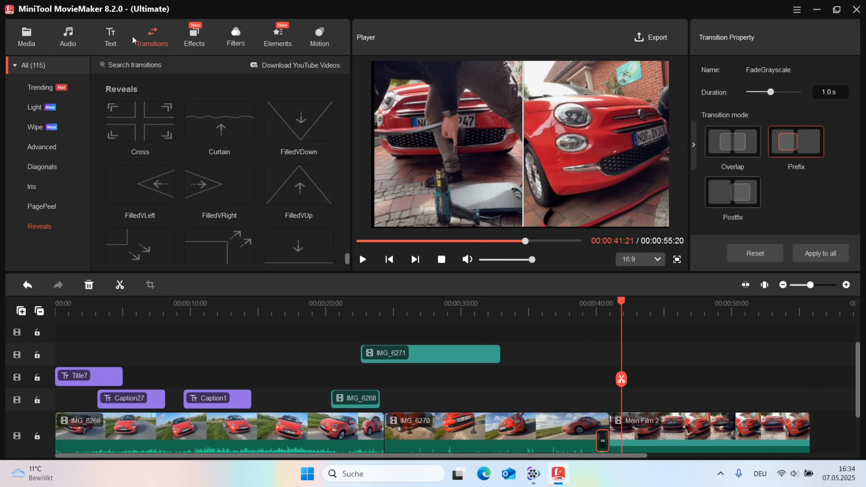
pyautogui.click(194, 37)
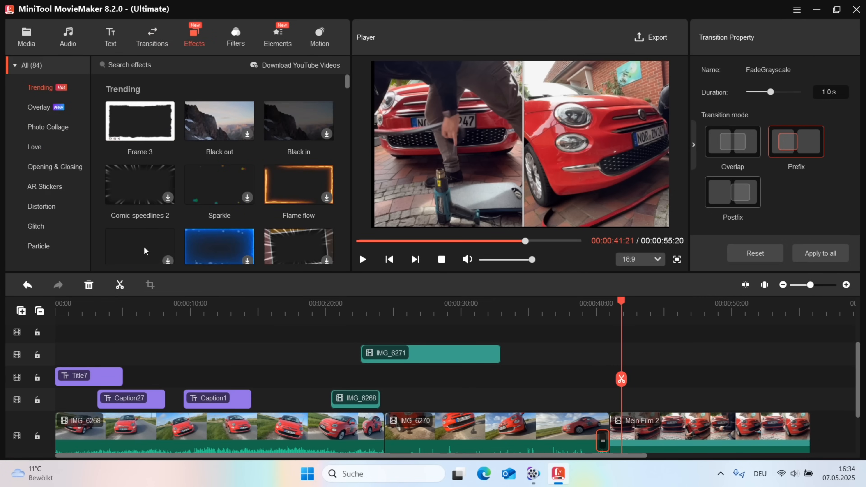
# Step: Add the Heartbeat 2 pink-hearts effect at about 40 seconds and preview it
pyautogui.scroll(-2, 191, 228)
pyautogui.moveTo(136, 207); pyautogui.dragTo(624, 400)
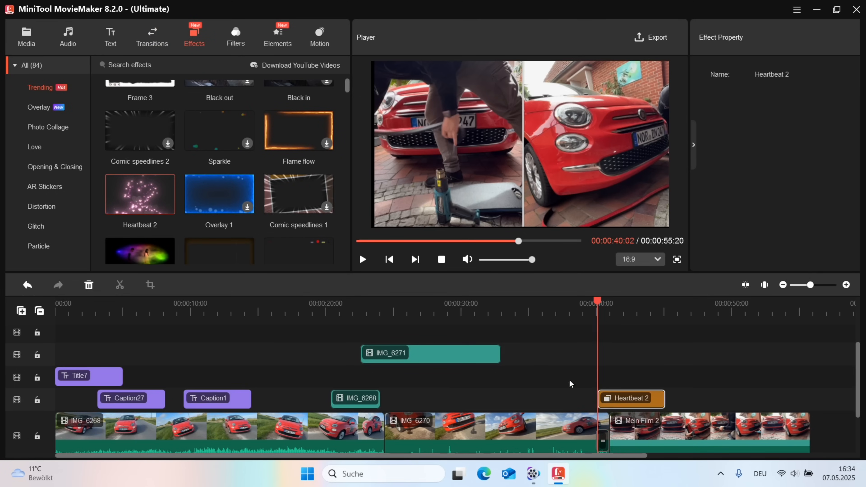
pyautogui.click(363, 260)
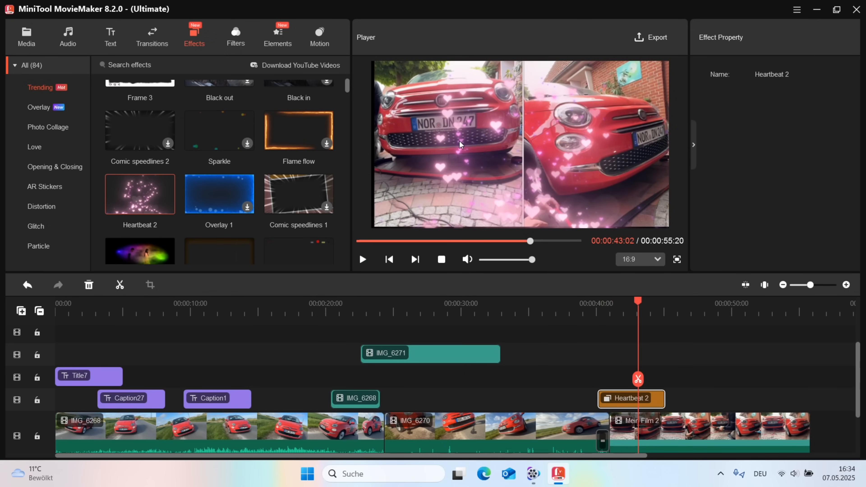
# Step: Browse the effect categories from Overlay through Particle, then show the Filters library
pyautogui.click(39, 108)
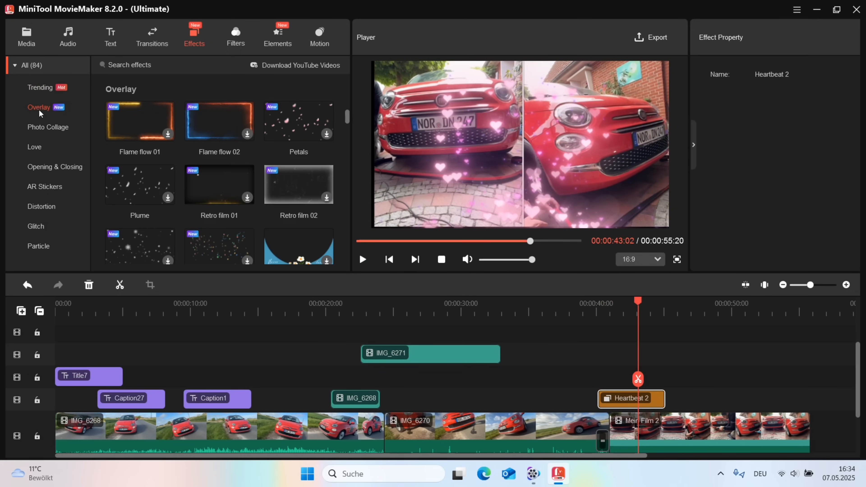
pyautogui.click(42, 132)
pyautogui.click(38, 148)
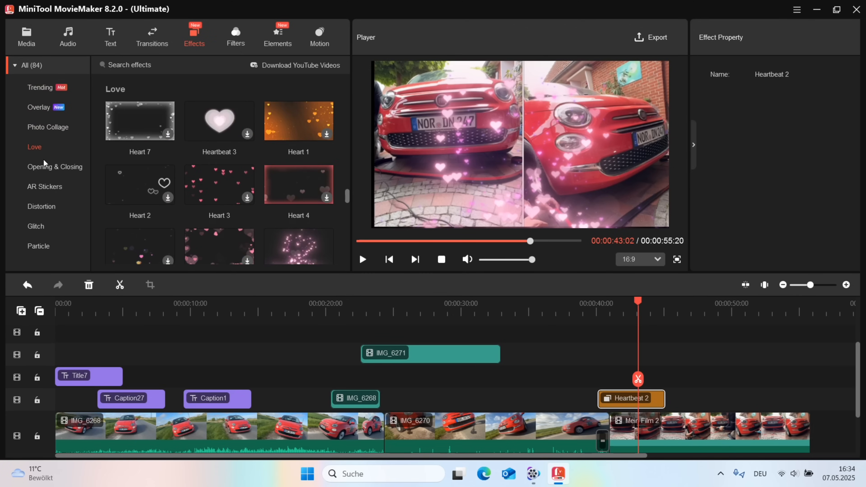
pyautogui.click(44, 167)
pyautogui.click(47, 186)
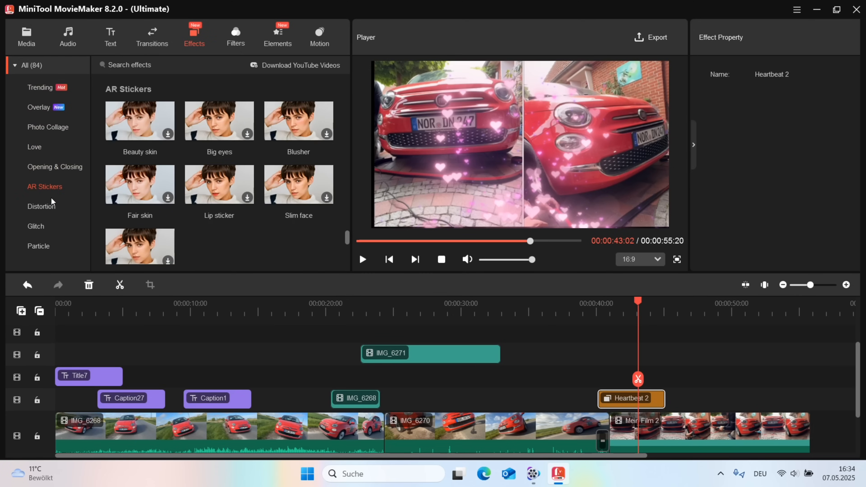
pyautogui.click(44, 211)
pyautogui.click(45, 229)
pyautogui.click(46, 248)
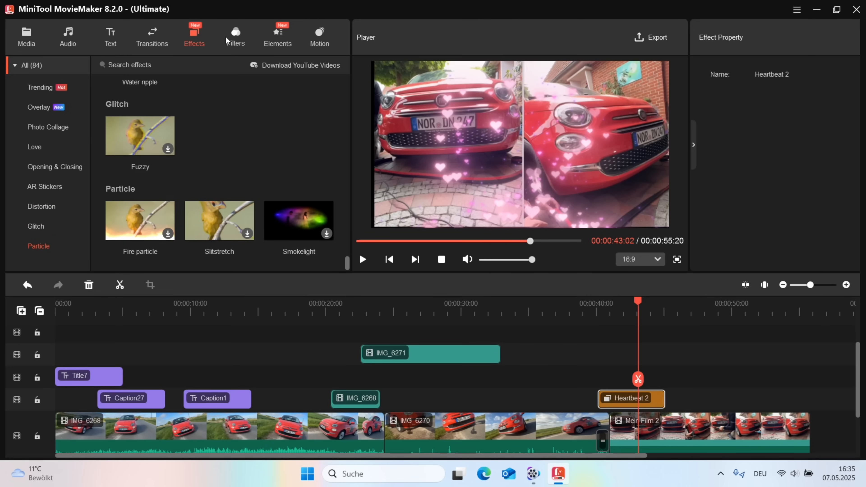
pyautogui.click(236, 37)
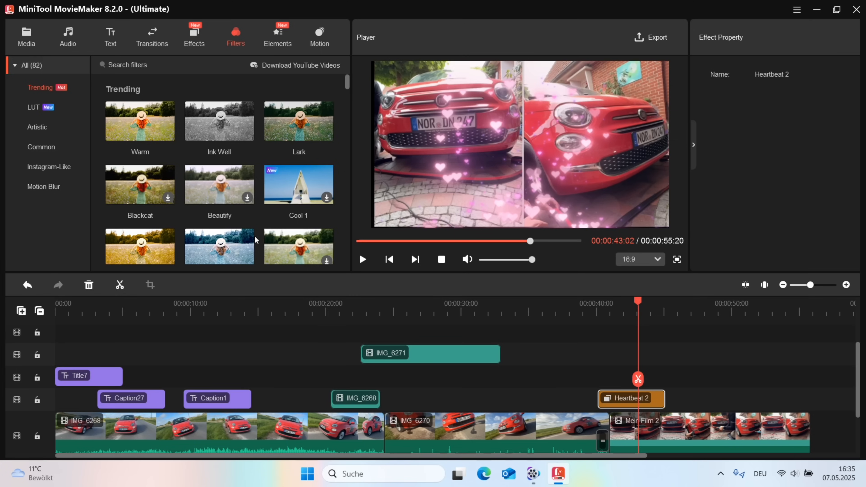
# Step: Add the Blackcat filter, move it to about 48 seconds, and preview the result
pyautogui.moveTo(445, 326); pyautogui.dragTo(539, 403)
pyautogui.moveTo(138, 189); pyautogui.dragTo(532, 377)
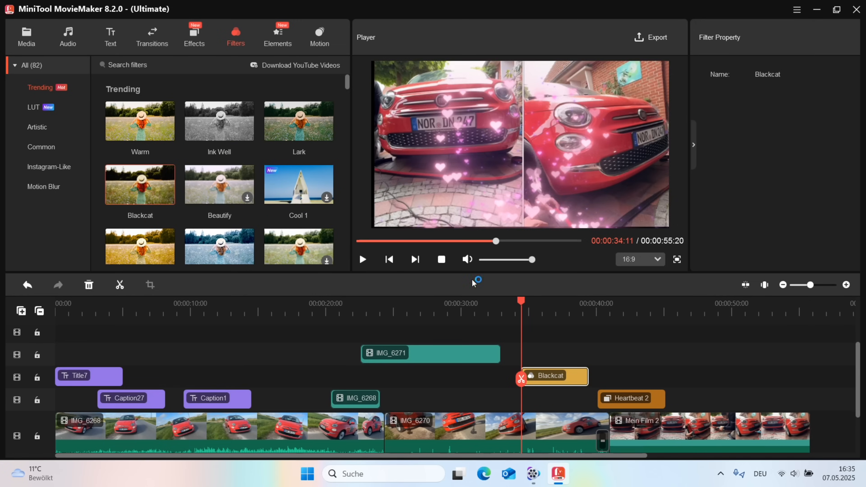
pyautogui.click(363, 260)
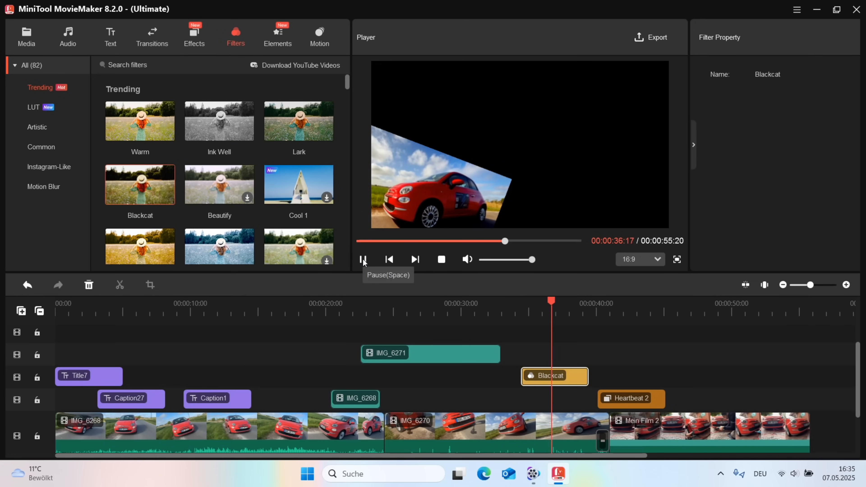
pyautogui.moveTo(569, 377); pyautogui.dragTo(758, 391)
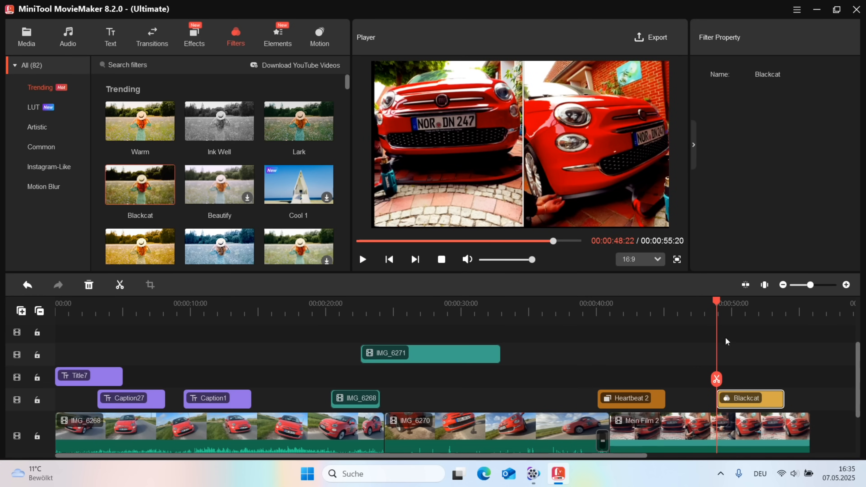
pyautogui.moveTo(718, 306)
pyautogui.mouseDown()
pyautogui.moveTo(703, 308)
pyautogui.moveTo(737, 311)
pyautogui.moveTo(702, 318)
pyautogui.moveTo(742, 318)
pyautogui.moveTo(700, 321)
pyautogui.moveTo(723, 322)
pyautogui.moveTo(712, 321)
pyautogui.mouseUp()
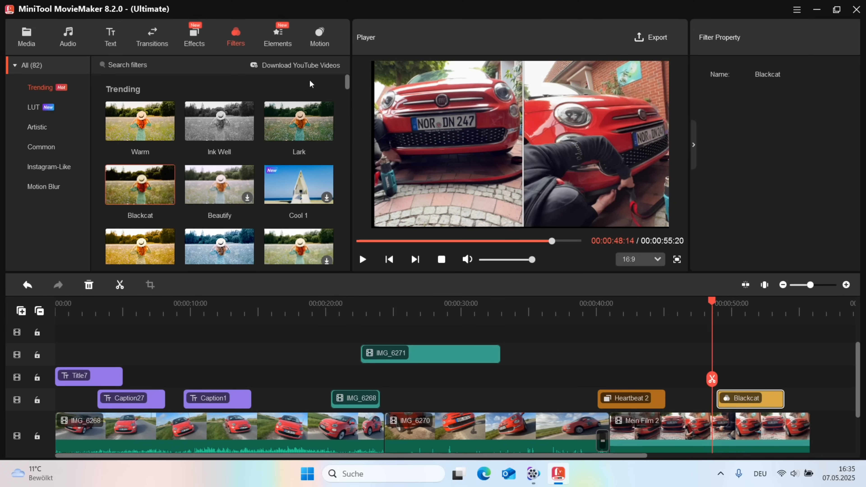
# Step: Browse the LUT, Artistic, Common, Instagram-Like and Motion Blur filters, ending in Elements
pyautogui.click(279, 47)
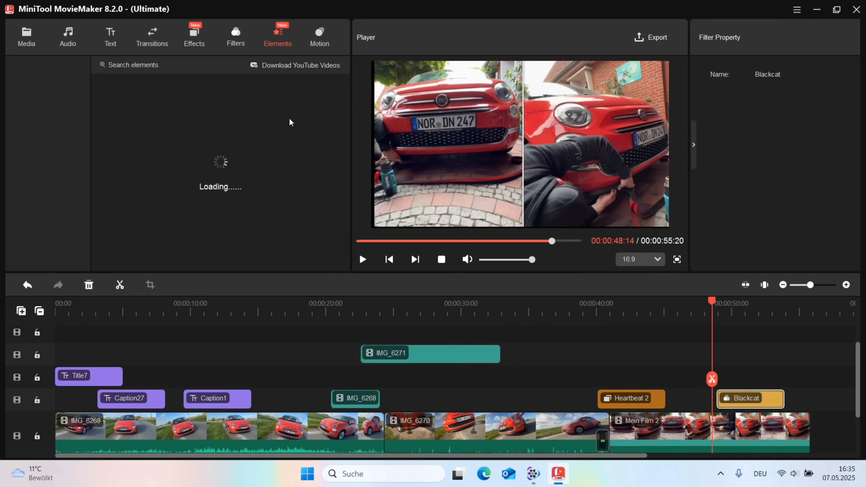
pyautogui.click(236, 43)
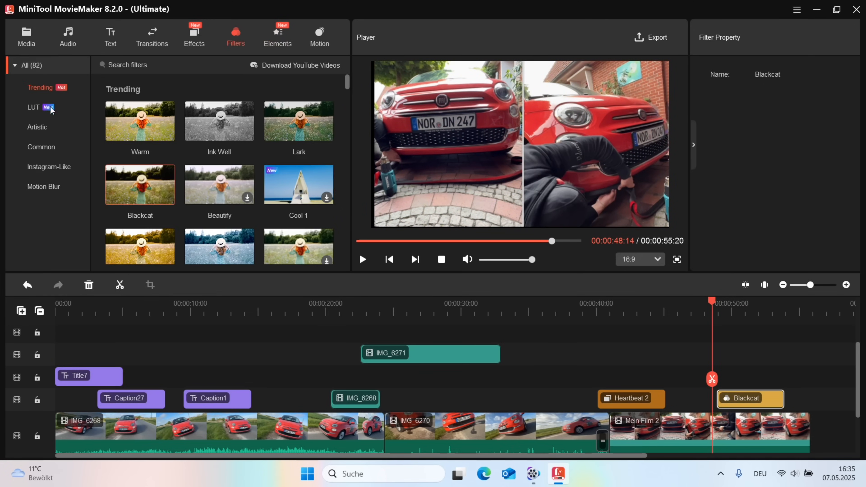
pyautogui.click(34, 108)
pyautogui.click(38, 128)
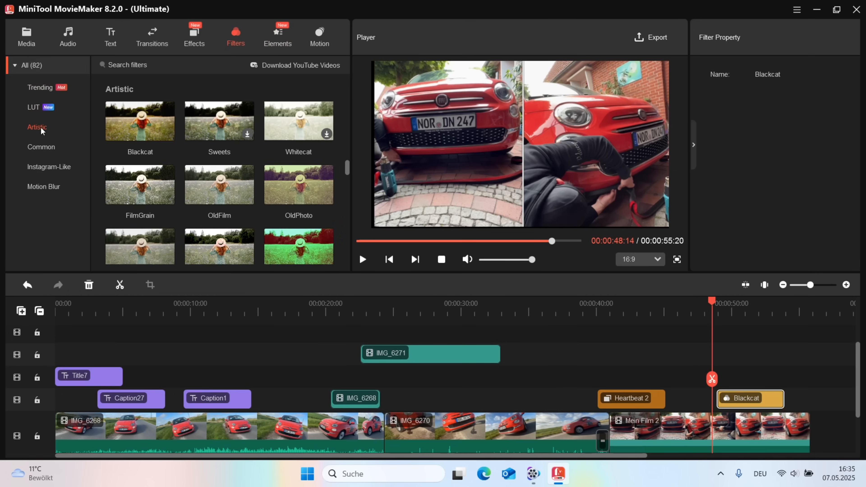
pyautogui.click(46, 146)
pyautogui.click(56, 166)
pyautogui.click(53, 186)
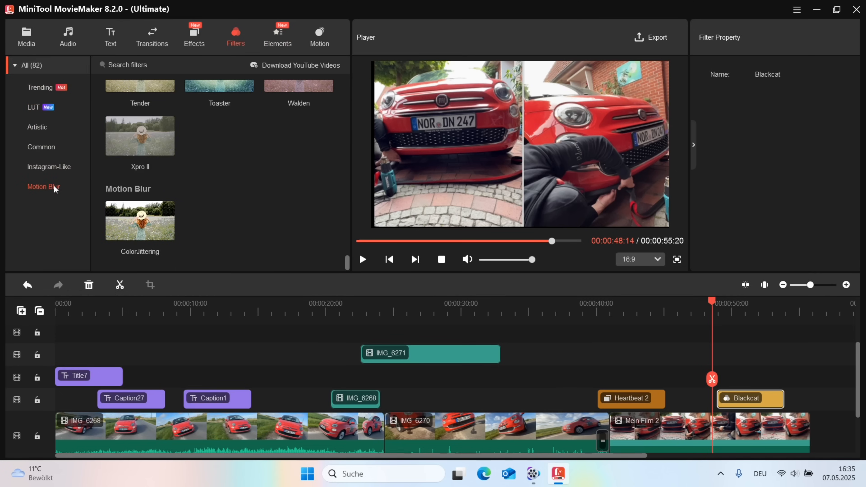
pyautogui.click(273, 54)
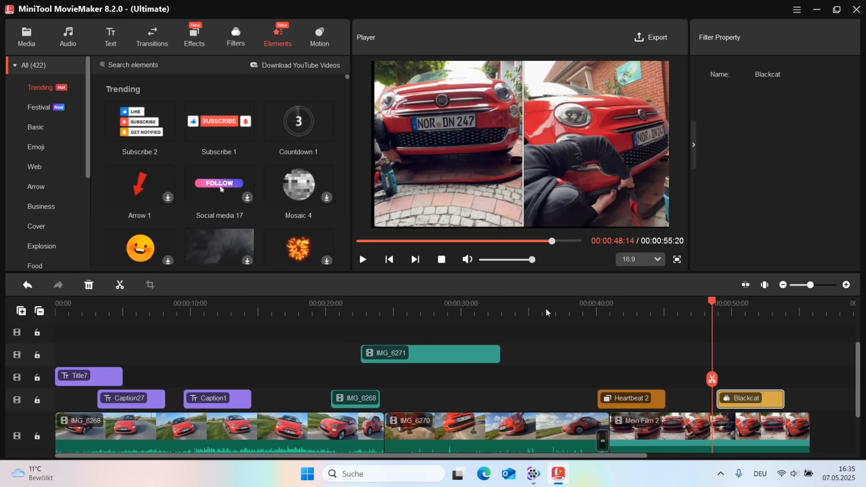
# Step: Place the Subscribe 1 element at about 34 seconds and preview the banner over the car
pyautogui.moveTo(707, 311); pyautogui.dragTo(529, 311)
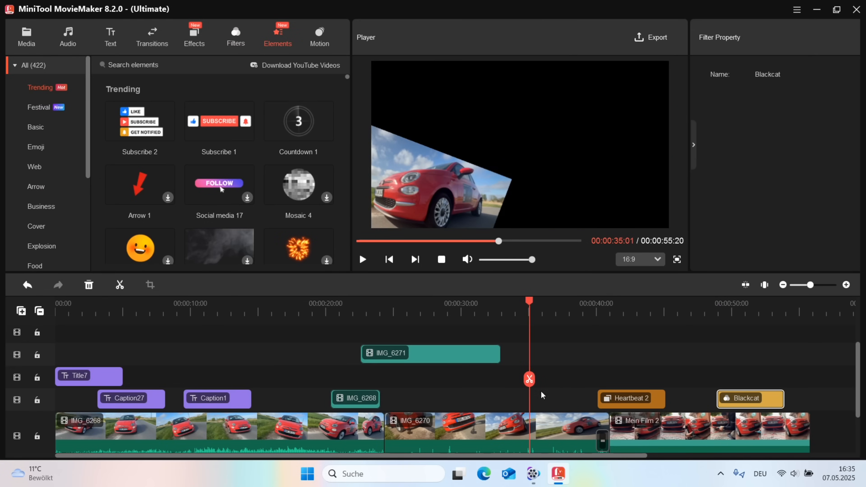
pyautogui.moveTo(219, 121); pyautogui.dragTo(521, 355)
pyautogui.click(520, 309)
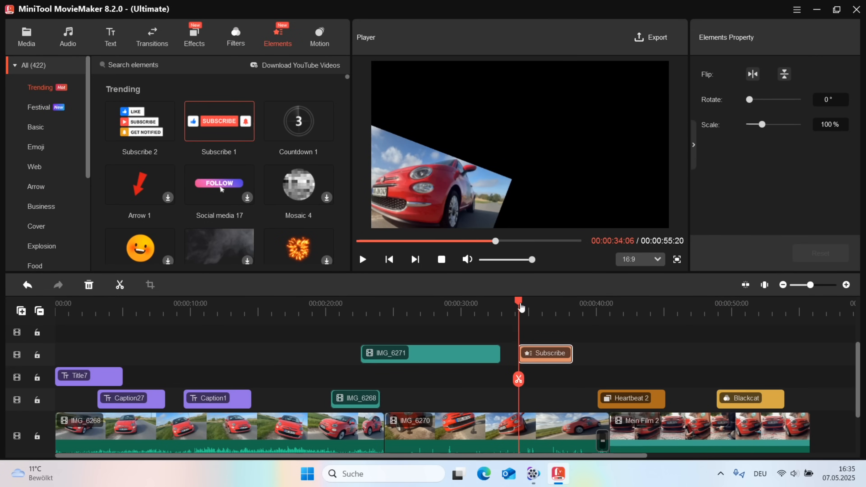
pyautogui.moveTo(519, 301); pyautogui.dragTo(557, 312)
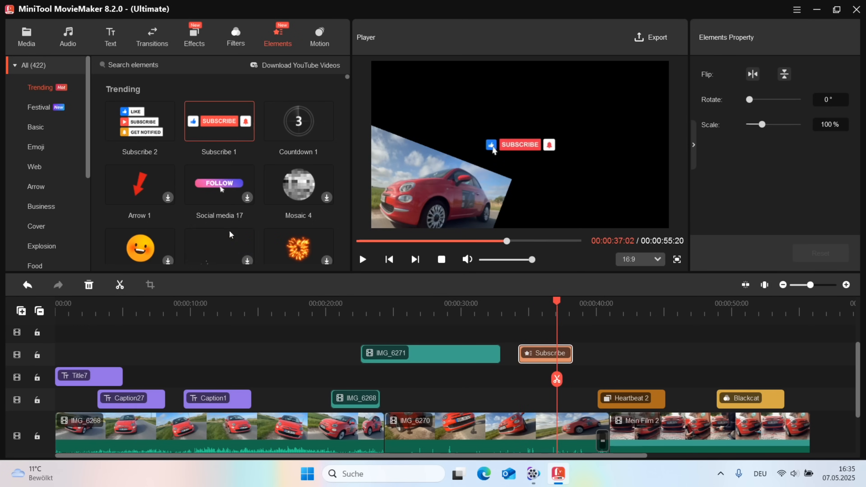
# Step: Browse the element categories from Basic through Food, then show the Motion presets
pyautogui.click(40, 133)
pyautogui.click(42, 149)
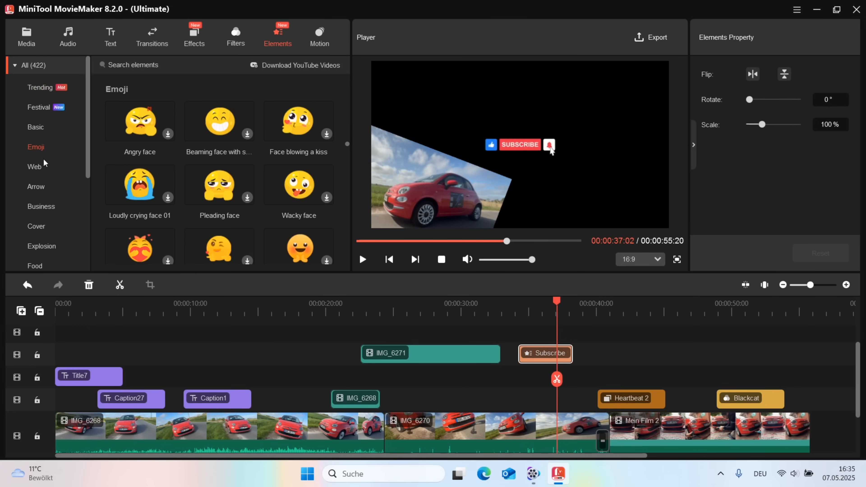
pyautogui.click(42, 165)
pyautogui.click(40, 185)
pyautogui.click(44, 206)
pyautogui.click(43, 226)
pyautogui.click(43, 247)
pyautogui.click(40, 261)
pyautogui.scroll(-4, 42, 239)
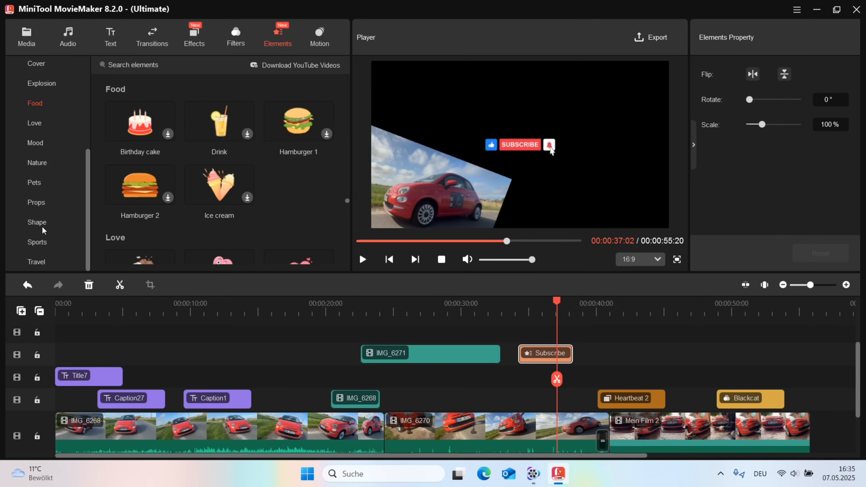
pyautogui.click(317, 43)
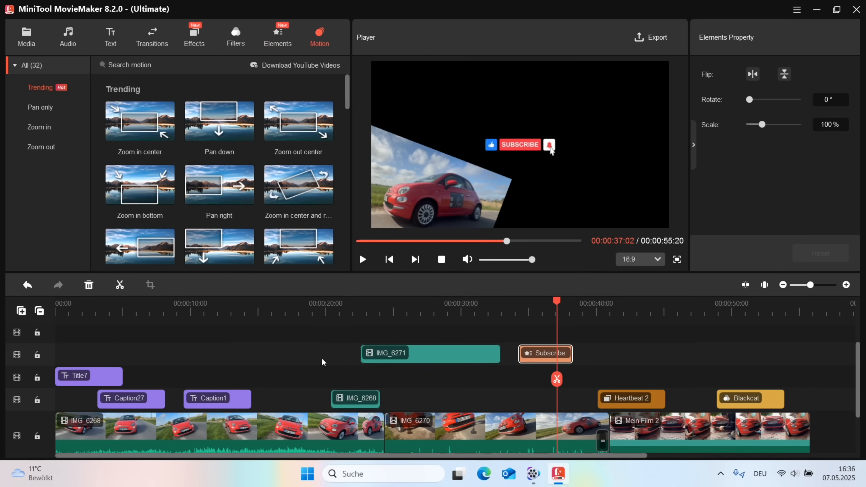
# Step: Add the Pan down motion at about 15 seconds and play that section back
pyautogui.moveTo(214, 116); pyautogui.dragTo(283, 376)
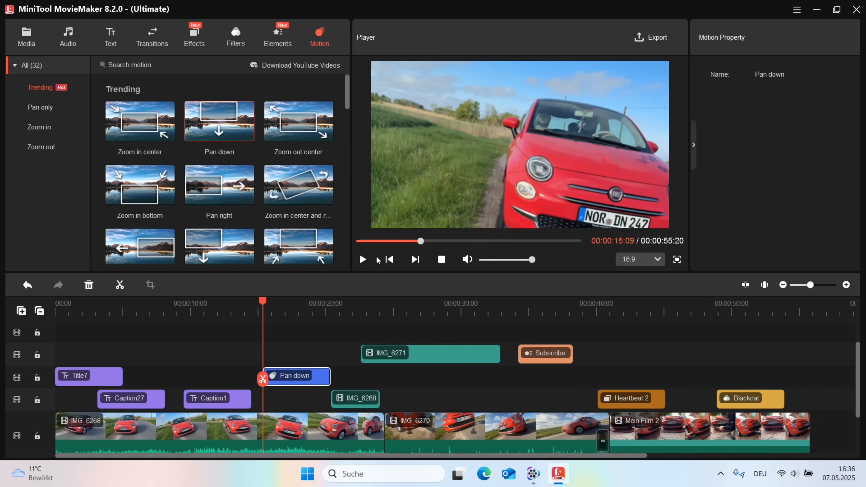
pyautogui.click(365, 259)
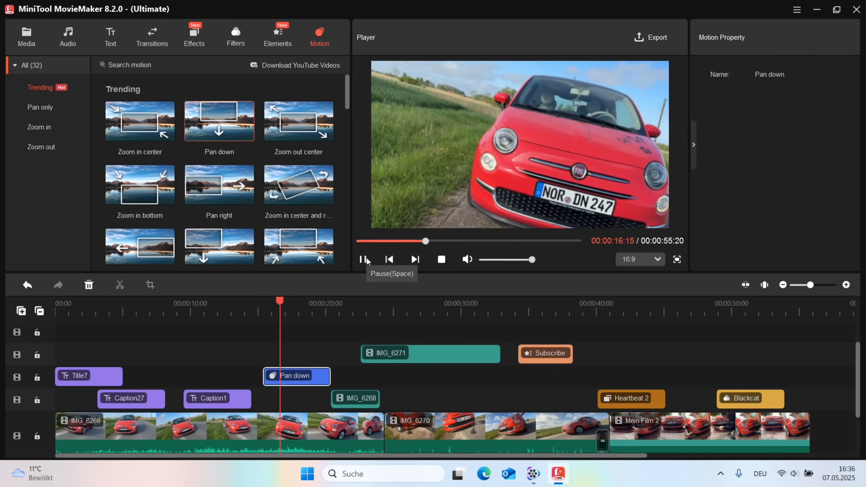
pyautogui.click(366, 259)
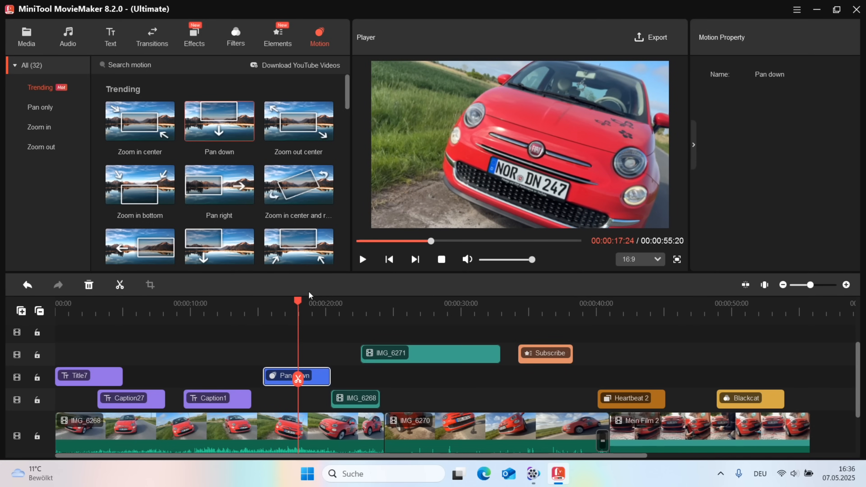
pyautogui.moveTo(299, 302)
pyautogui.mouseDown()
pyautogui.moveTo(272, 302)
pyautogui.moveTo(313, 302)
pyautogui.mouseUp()
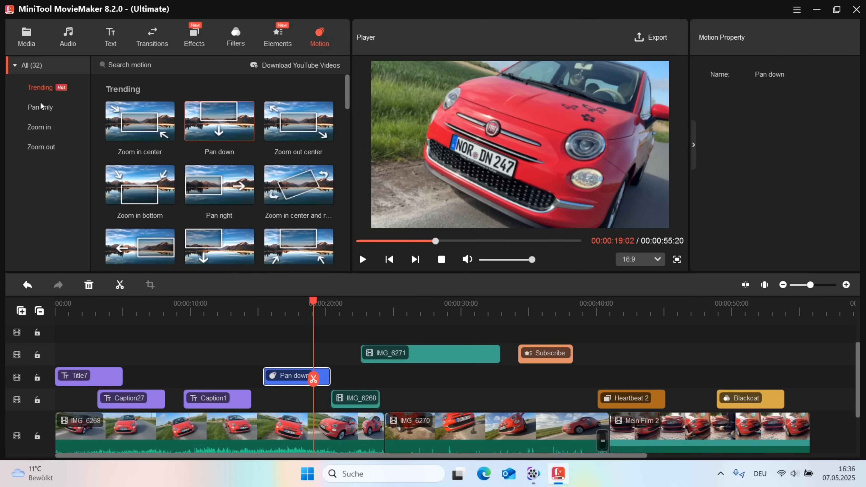
# Step: Browse the Zoom in and Zoom out motion presets, then show the music library
pyautogui.click(40, 127)
pyautogui.click(51, 150)
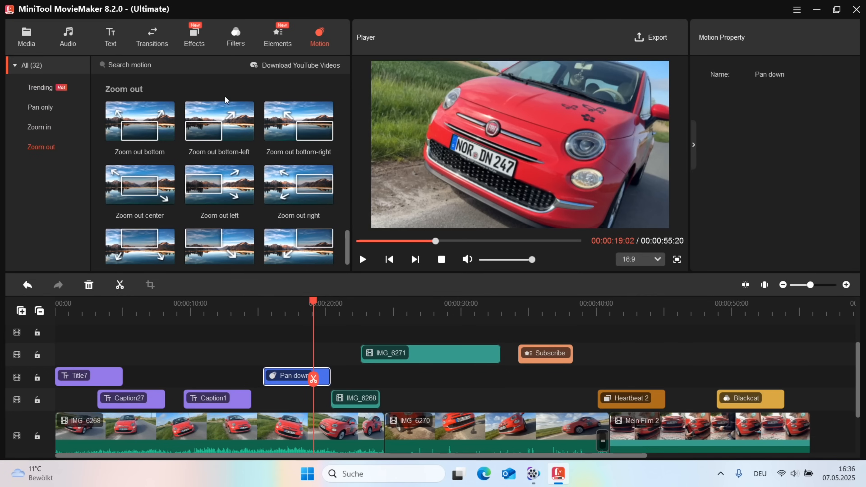
pyautogui.click(68, 37)
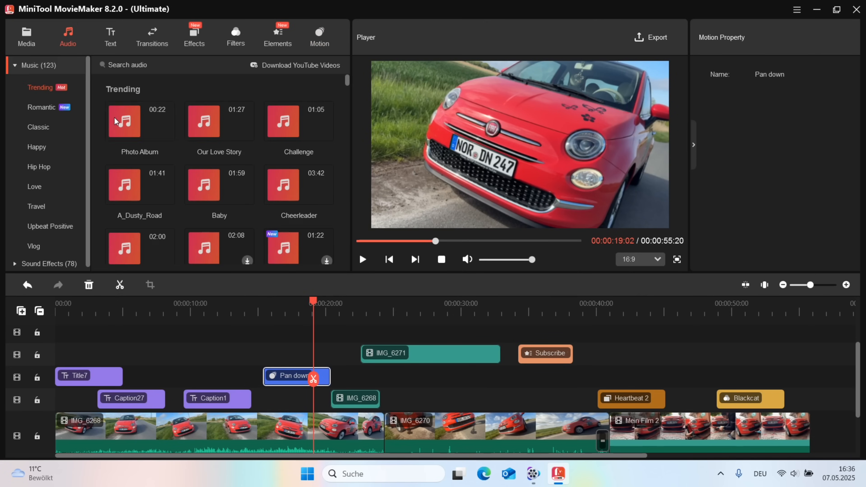
# Step: Preview Photo Album, then add the Challenge music starting near 5 seconds
pyautogui.click(115, 117)
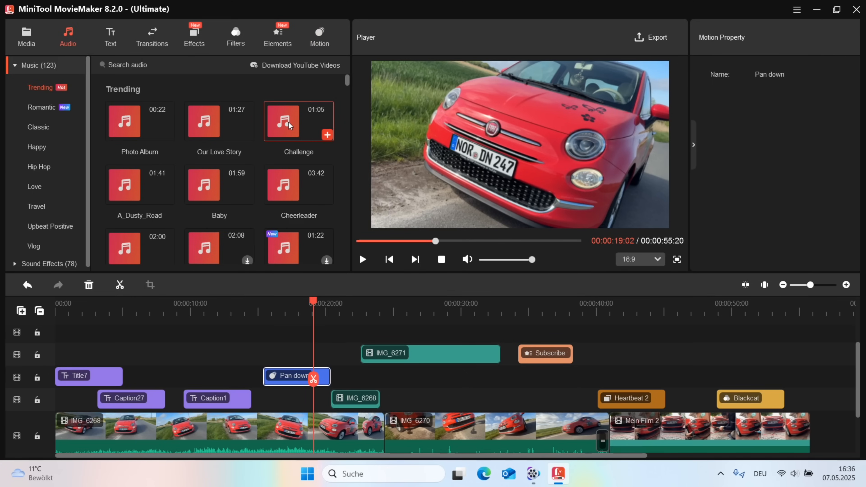
pyautogui.click(328, 136)
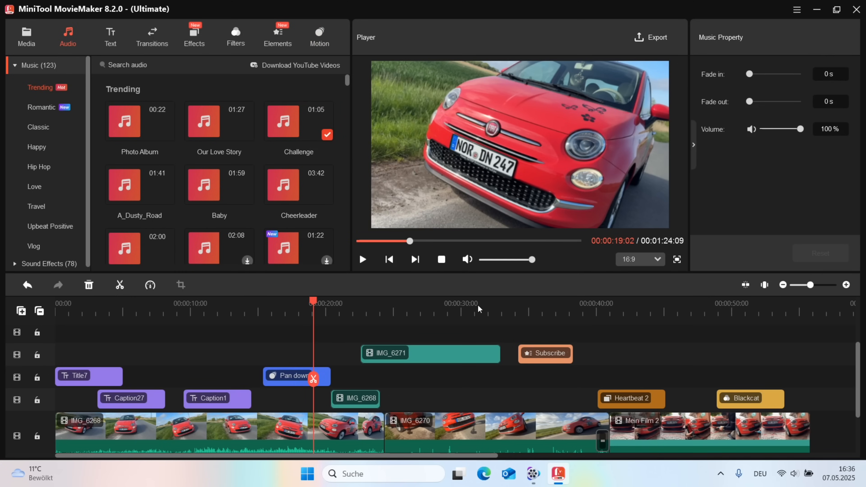
pyautogui.scroll(-3, 438, 351)
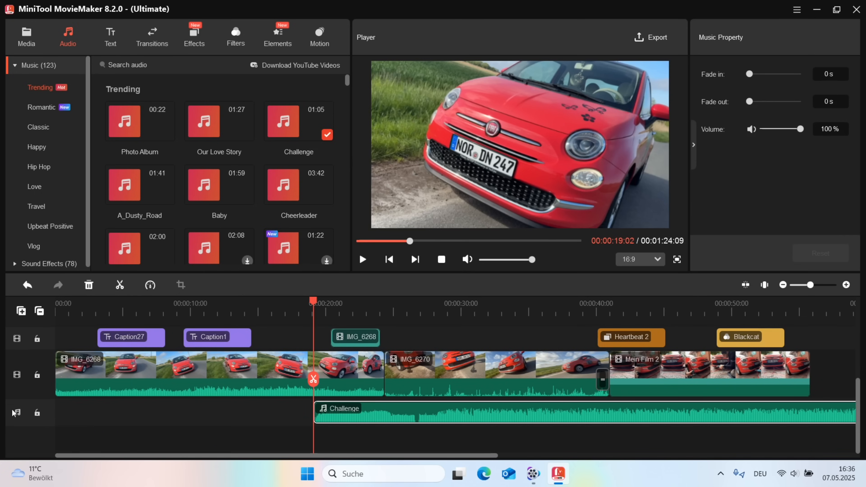
pyautogui.rightClick(434, 414)
pyautogui.click(361, 415)
pyautogui.moveTo(364, 412); pyautogui.dragTo(197, 419)
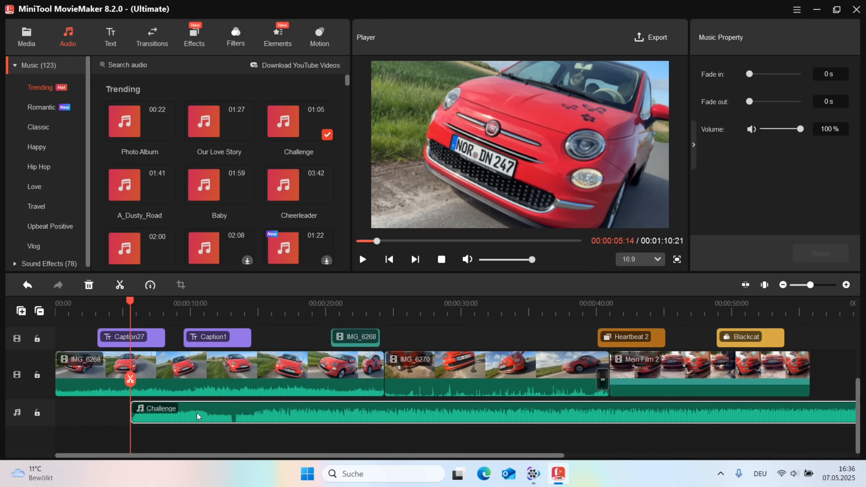
# Step: Split the Challenge music at about 19 seconds and shift the second part to 25 seconds
pyautogui.moveTo(130, 306); pyautogui.dragTo(320, 306)
pyautogui.click(321, 384)
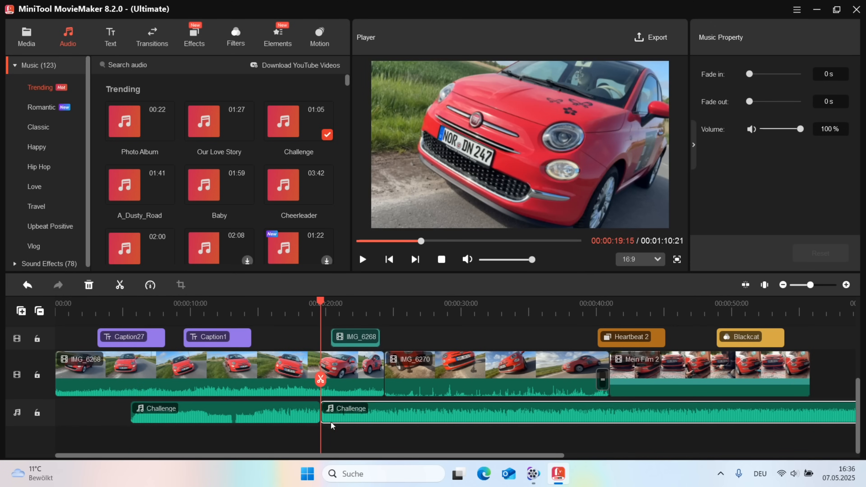
pyautogui.moveTo(387, 417); pyautogui.dragTo(471, 418)
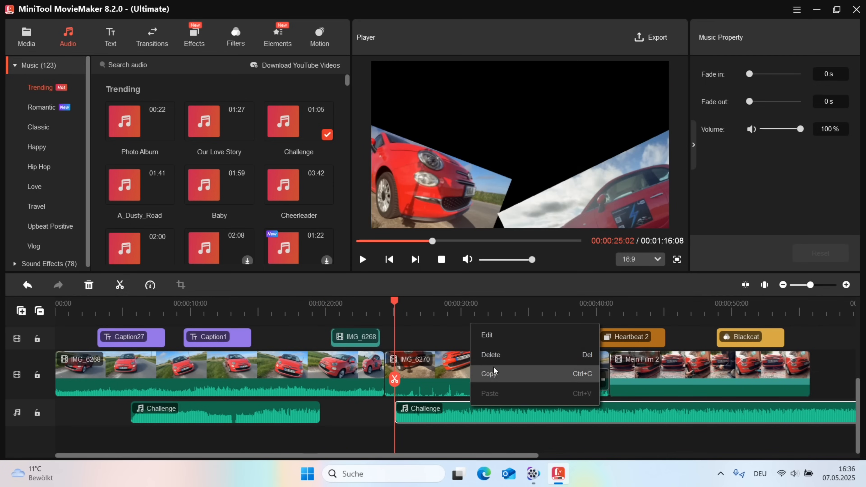
# Step: Delete the second Challenge piece; give the rest 4 s fade-in, 10 s fade-out, 0% volume
pyautogui.click(503, 358)
pyautogui.click(278, 418)
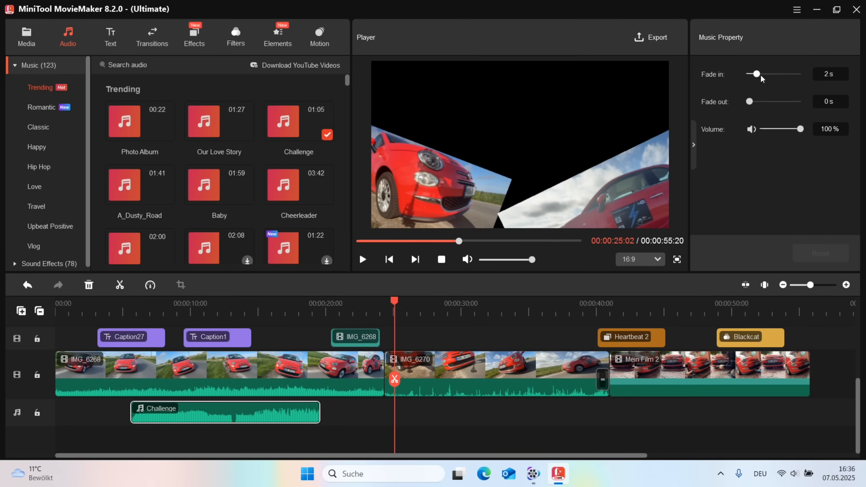
pyautogui.moveTo(753, 73); pyautogui.dragTo(786, 73)
pyautogui.moveTo(750, 102); pyautogui.dragTo(668, 168)
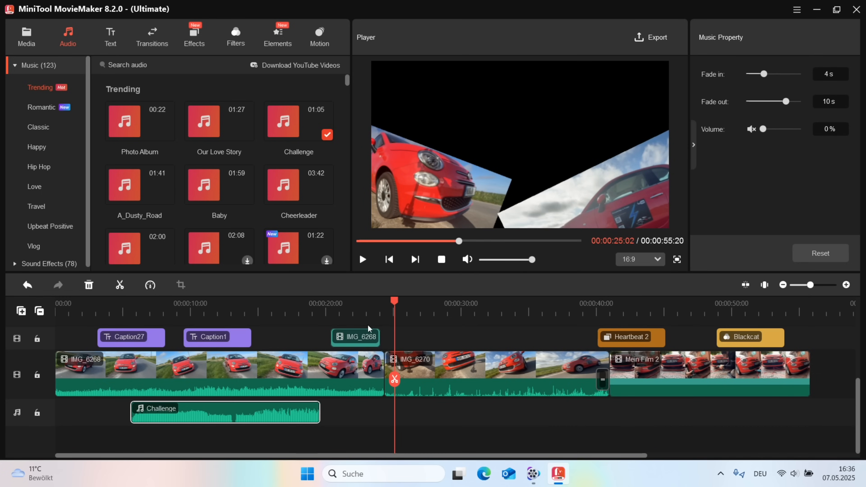
pyautogui.click(353, 384)
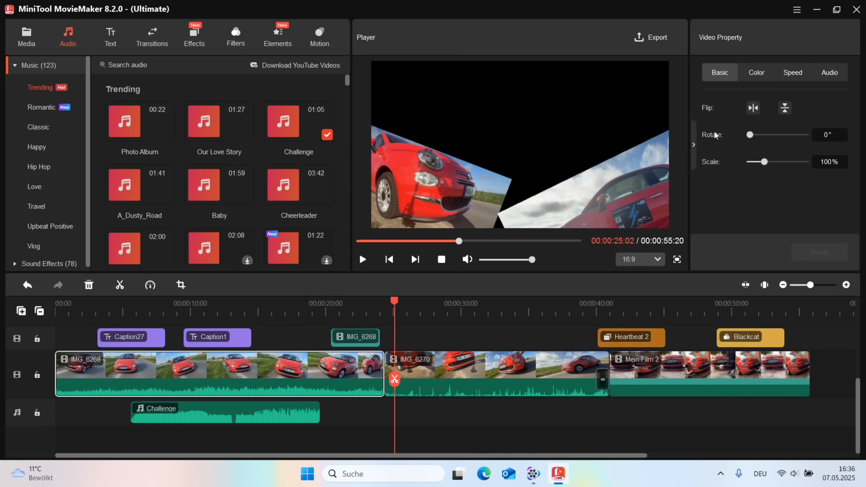
# Step: Flip the IMG_6268 clip, rotate it 243°, apply the LomoVS 3D LUT and set minimum speed
pyautogui.click(785, 108)
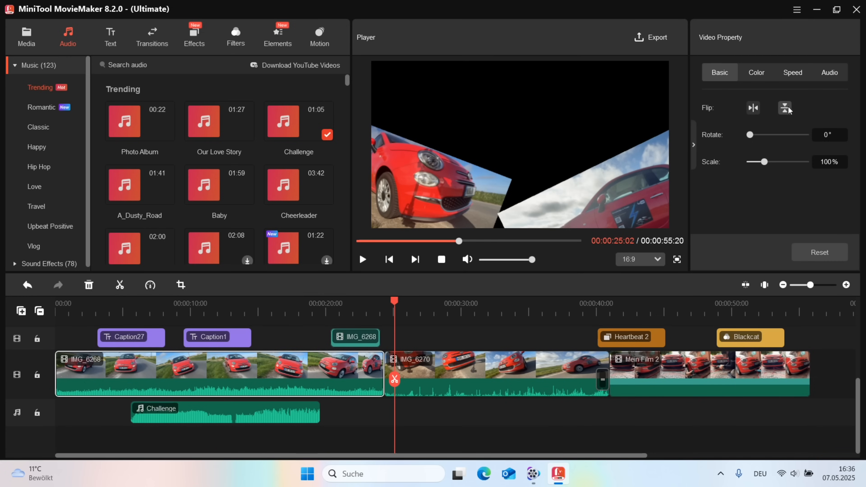
pyautogui.moveTo(750, 134); pyautogui.dragTo(790, 135)
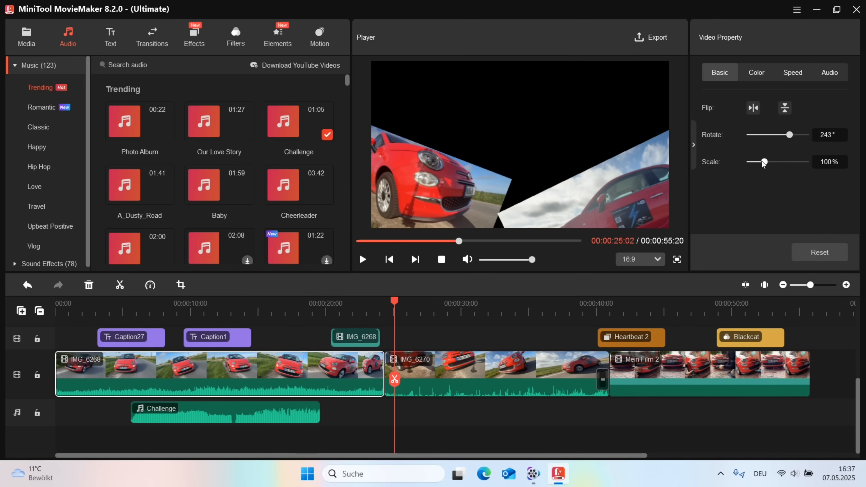
pyautogui.click(756, 75)
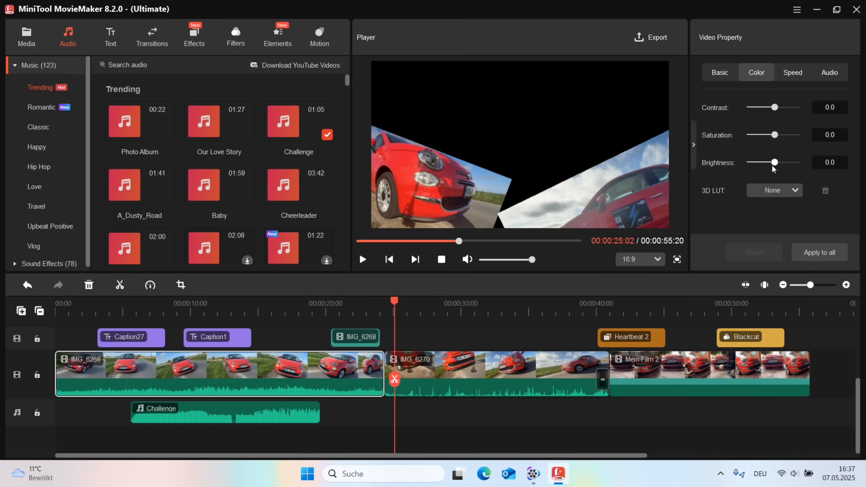
pyautogui.click(794, 190)
pyautogui.scroll(-3, 769, 328)
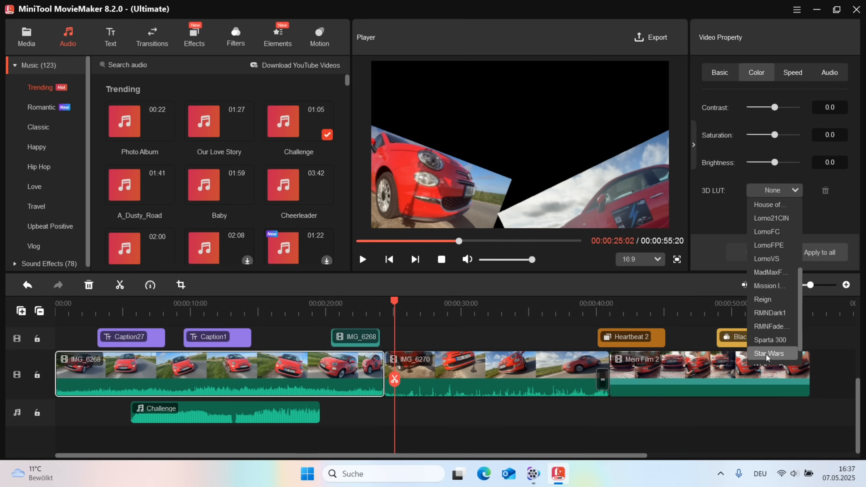
pyautogui.scroll(-1, 774, 313)
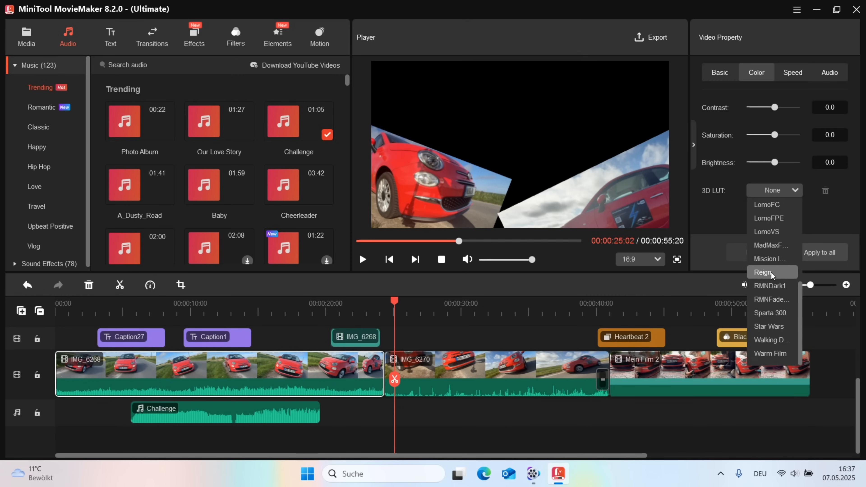
pyautogui.click(777, 233)
pyautogui.click(794, 74)
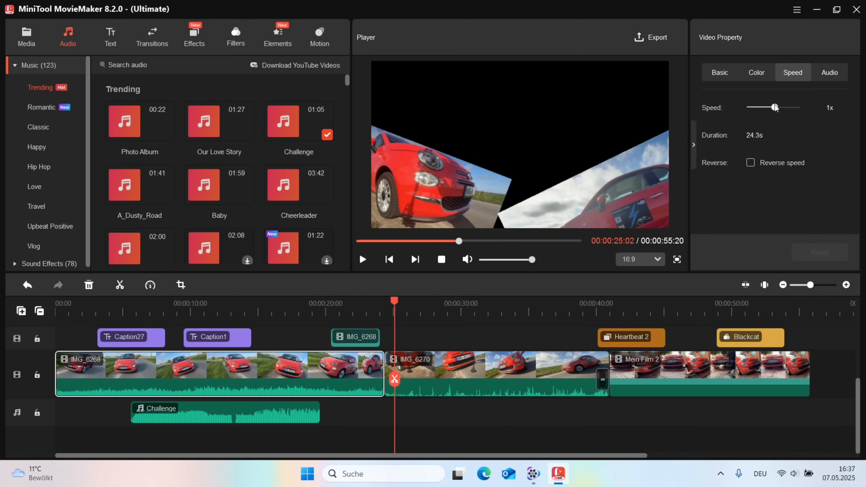
pyautogui.moveTo(800, 107); pyautogui.dragTo(740, 109)
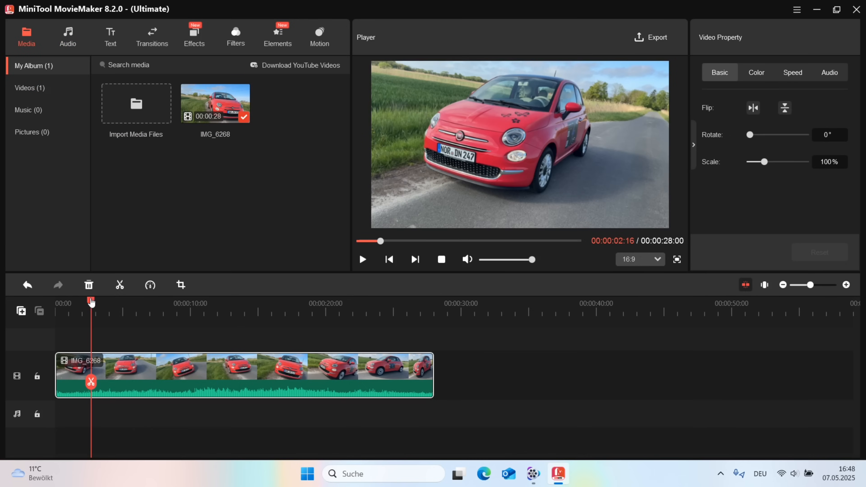
# Step: Split the clip at about 12 seconds and trim the second part so the video lasts 23:05
pyautogui.moveTo(92, 303); pyautogui.dragTo(226, 333)
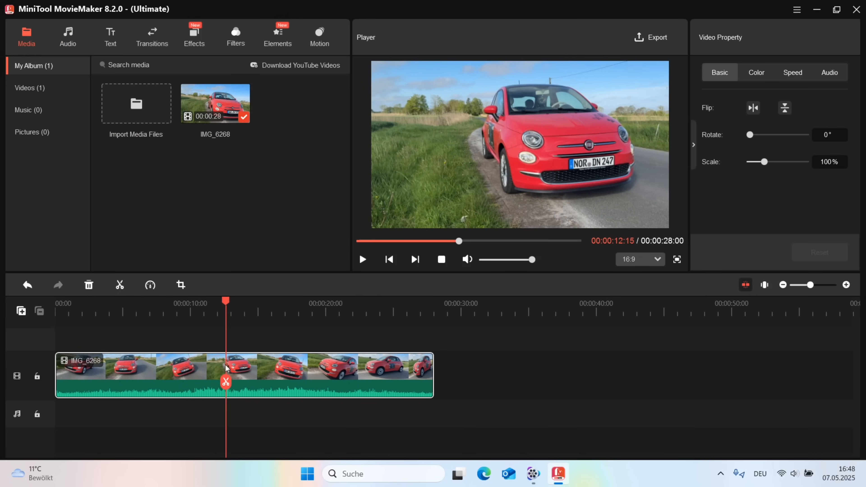
pyautogui.click(226, 382)
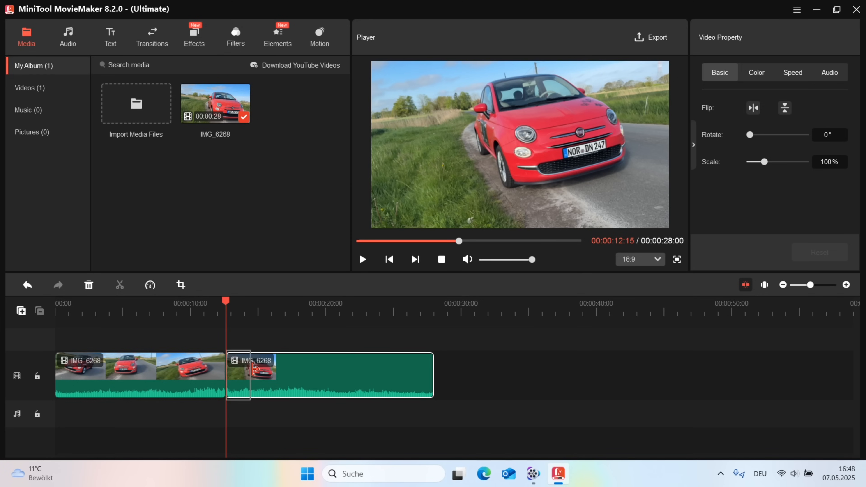
pyautogui.moveTo(254, 368); pyautogui.dragTo(281, 369)
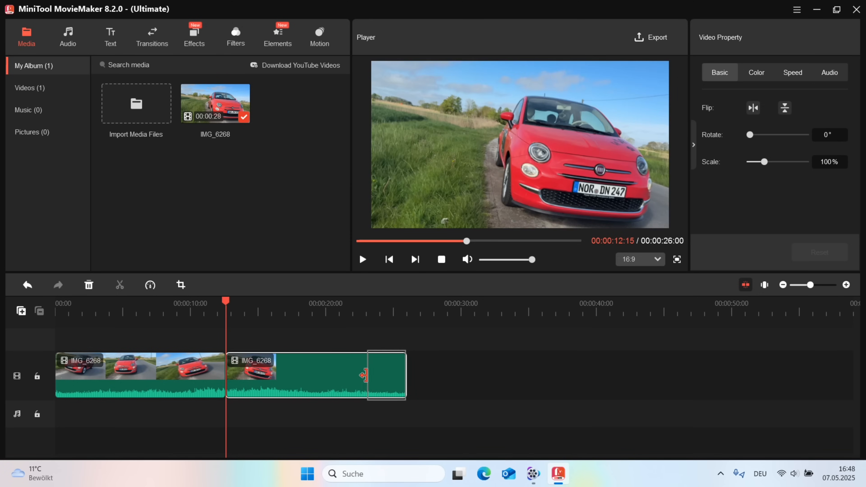
pyautogui.moveTo(365, 376); pyautogui.dragTo(367, 375)
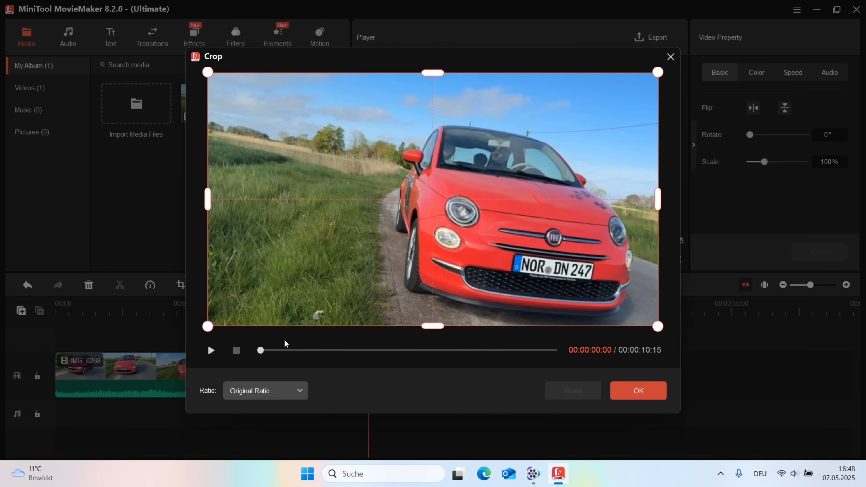
# Step: Tighten the second part's crop around the car from the bottom-left and top edges
pyautogui.moveTo(208, 326); pyautogui.dragTo(268, 292)
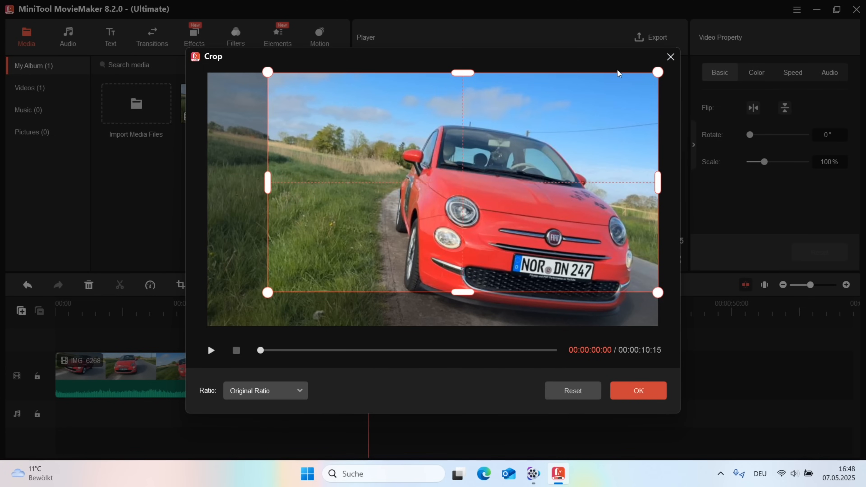
pyautogui.moveTo(463, 73); pyautogui.dragTo(463, 116)
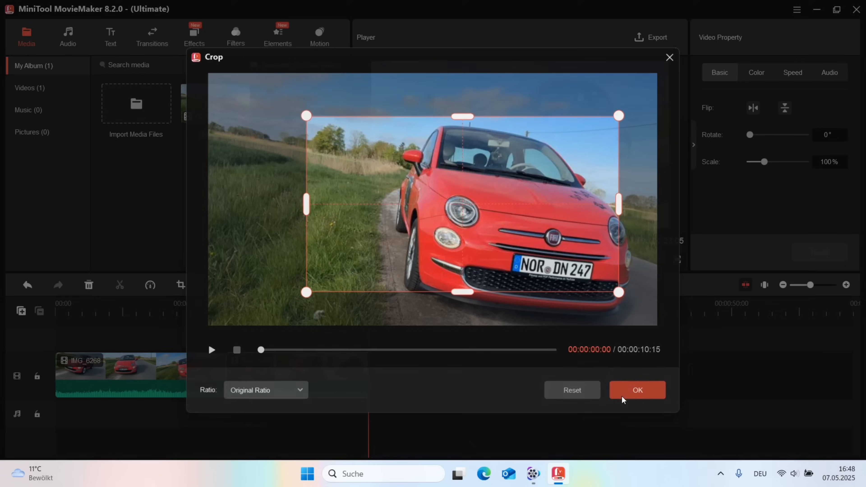
pyautogui.click(628, 395)
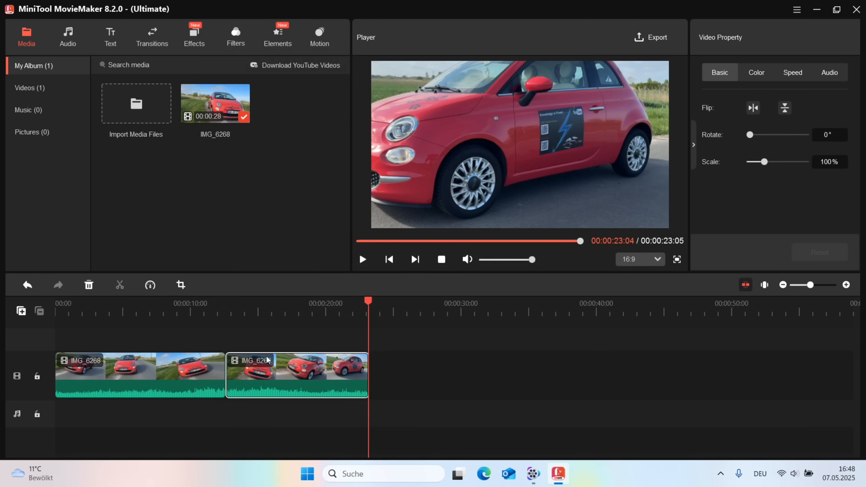
# Step: Move the second IMG_6268 part to a track above at 6 s and split the main clip there
pyautogui.moveTo(272, 374); pyautogui.dragTo(229, 416)
pyautogui.moveTo(256, 388); pyautogui.dragTo(187, 340)
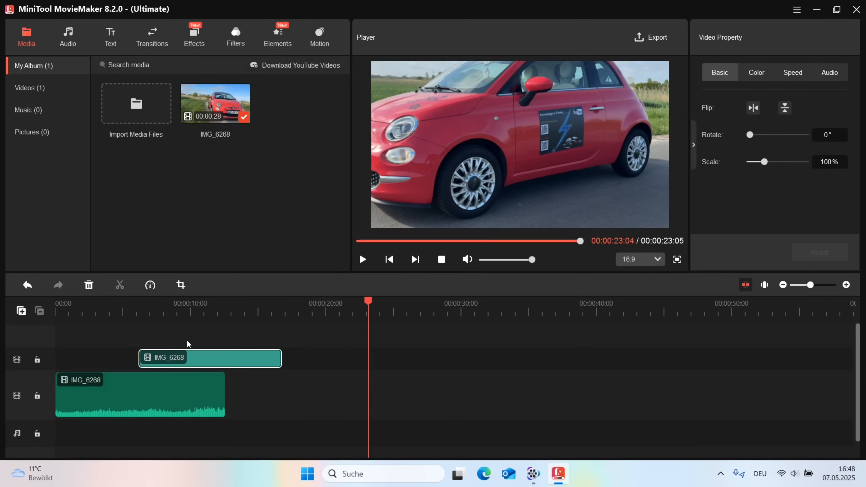
pyautogui.click(150, 285)
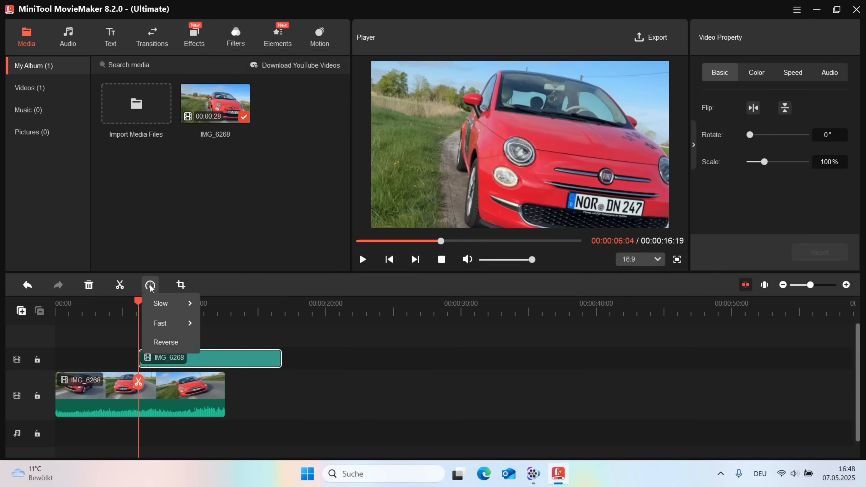
pyautogui.click(121, 287)
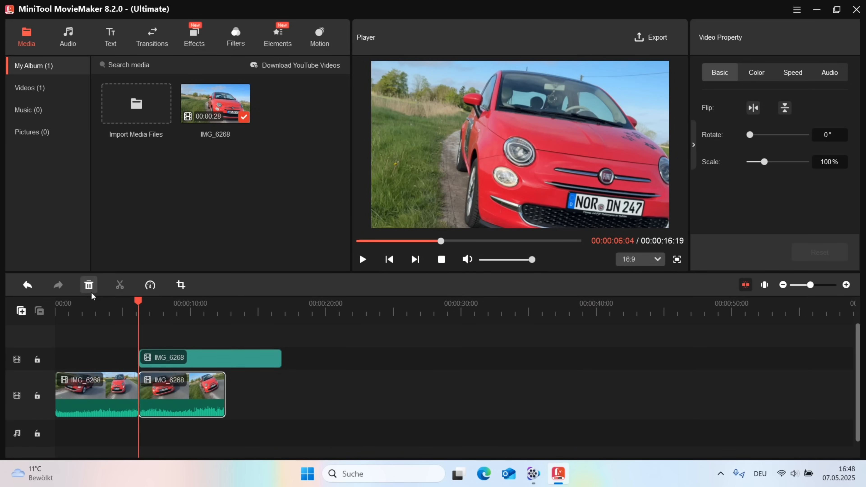
pyautogui.click(110, 391)
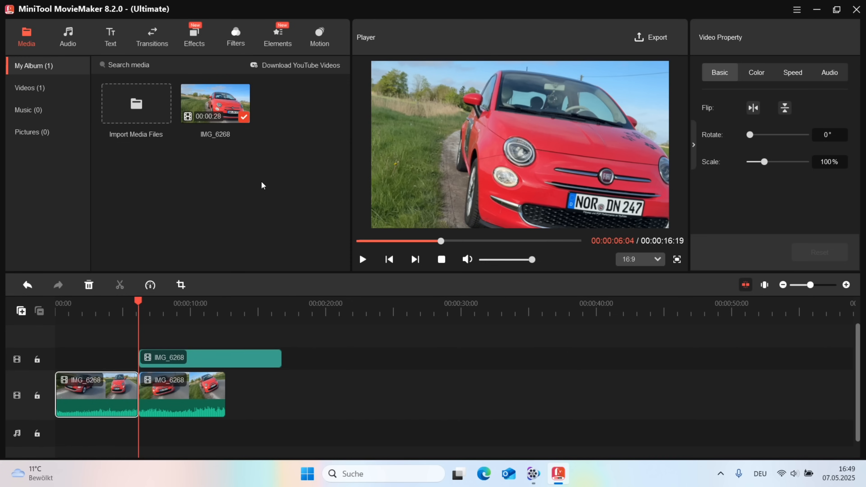
pyautogui.click(650, 38)
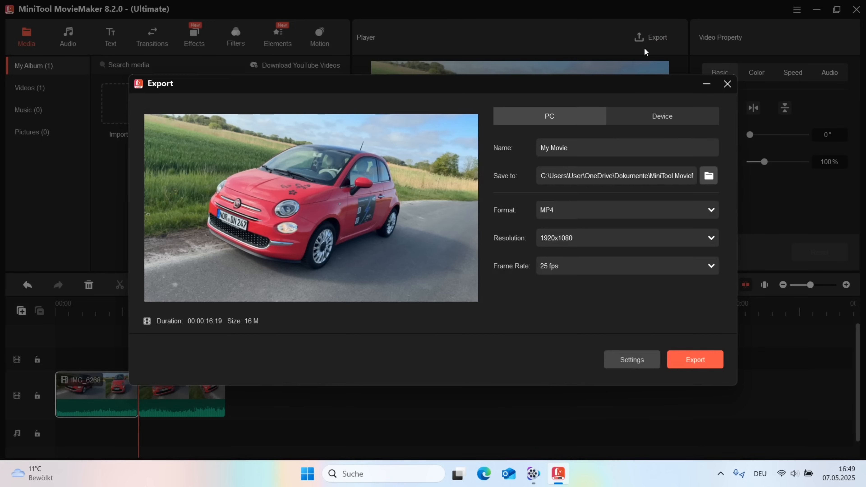
pyautogui.click(573, 241)
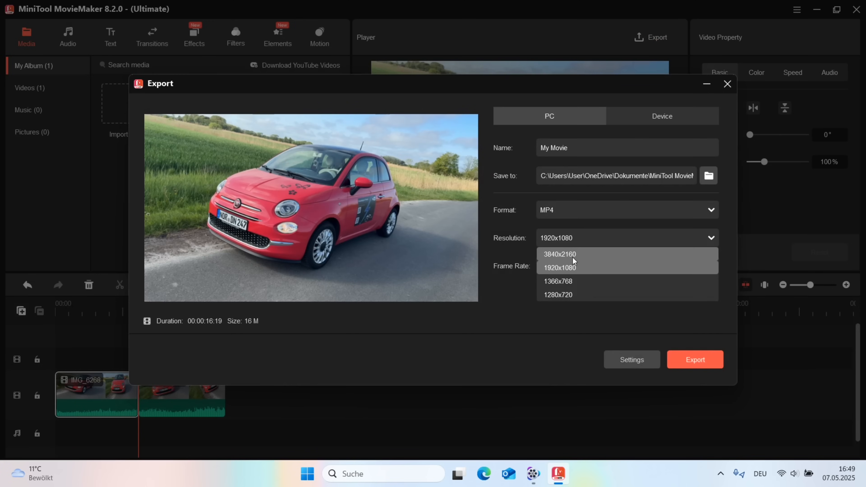
pyautogui.click(512, 229)
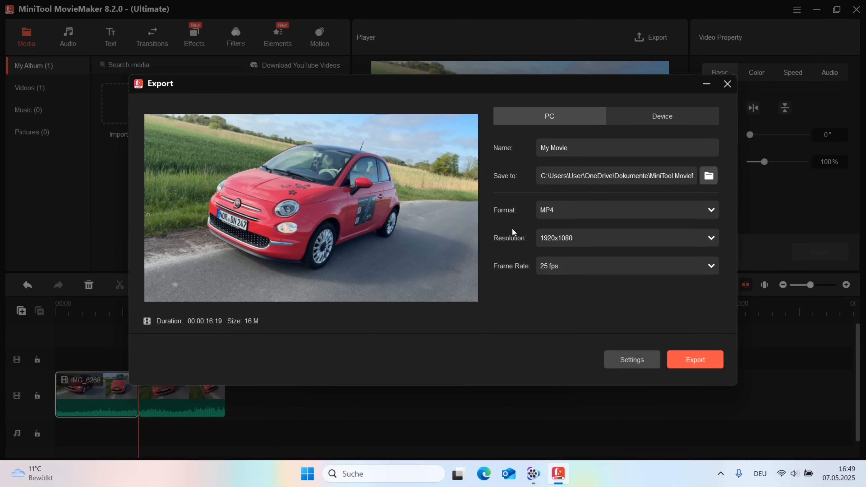
pyautogui.click(563, 266)
pyautogui.click(558, 322)
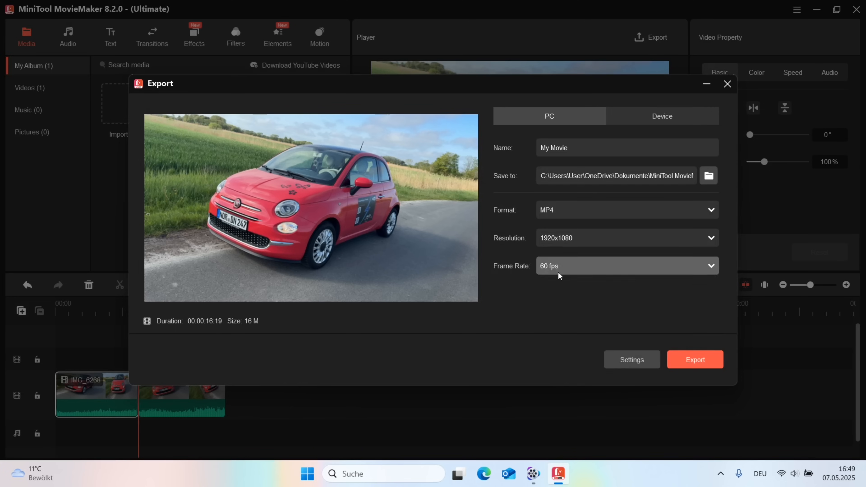
pyautogui.click(568, 211)
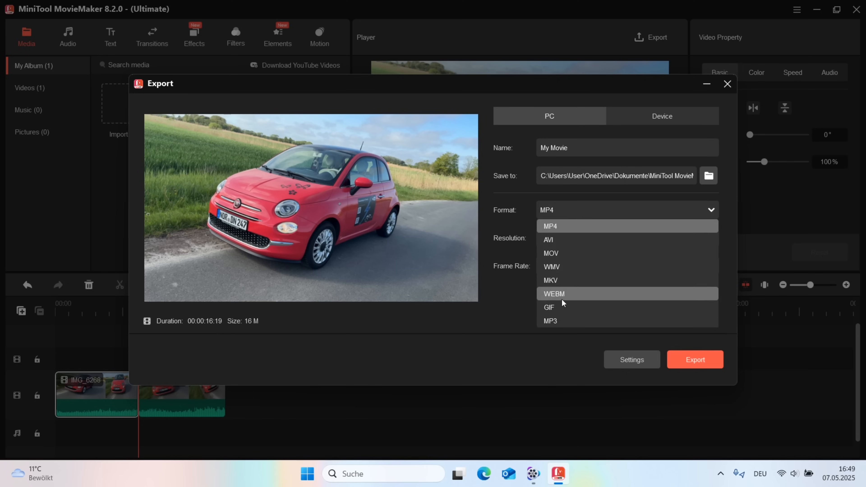
pyautogui.click(536, 211)
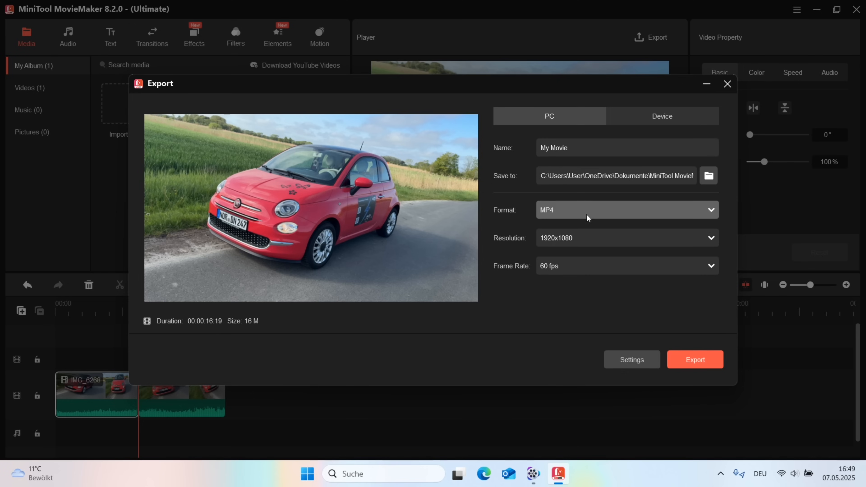
pyautogui.click(637, 118)
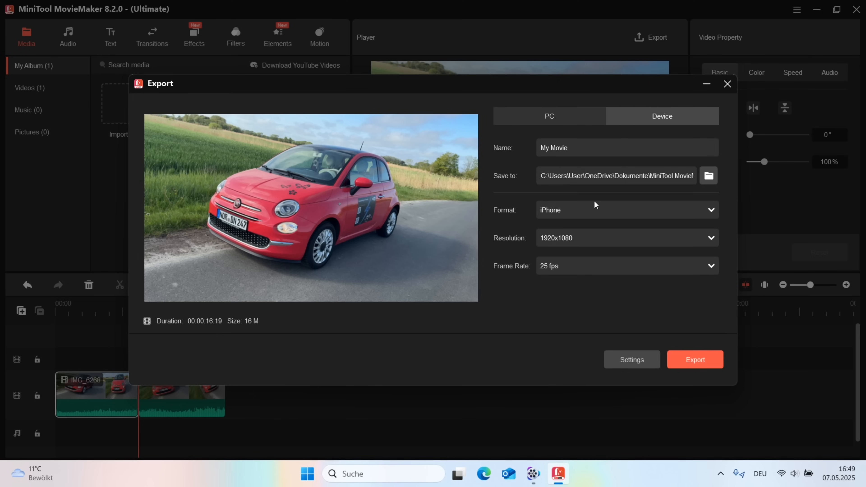
pyautogui.click(592, 207)
pyautogui.click(583, 240)
pyautogui.click(581, 217)
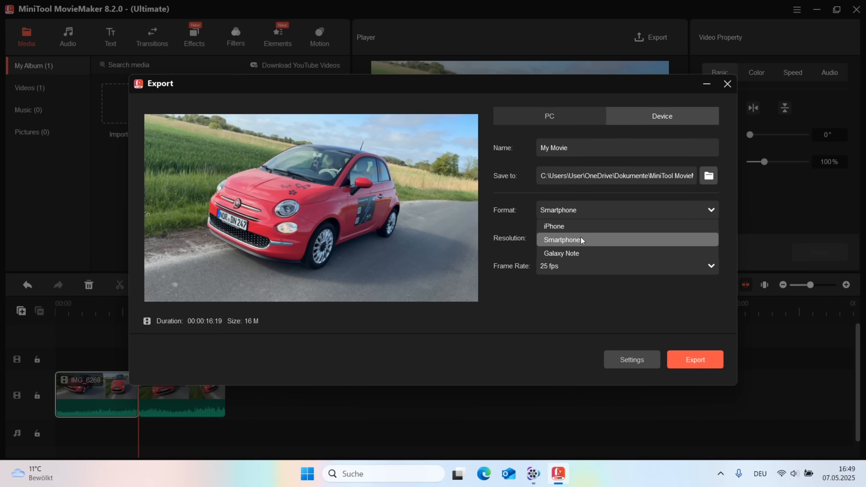
pyautogui.click(579, 253)
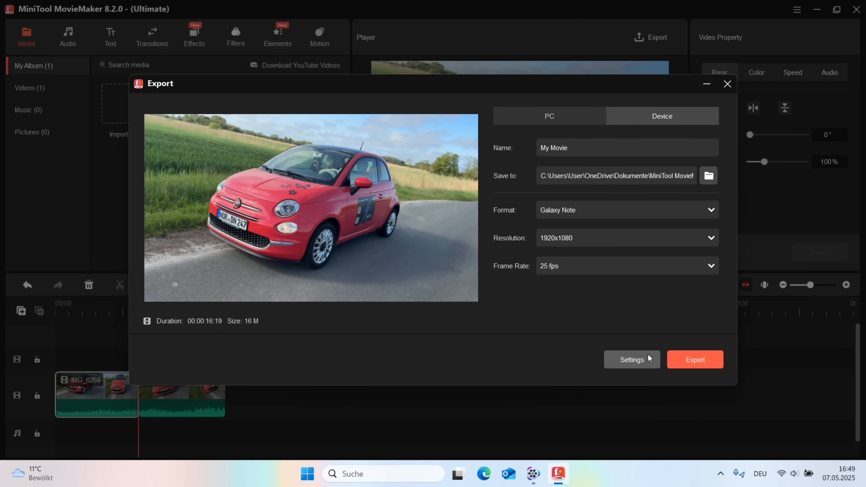
pyautogui.click(727, 84)
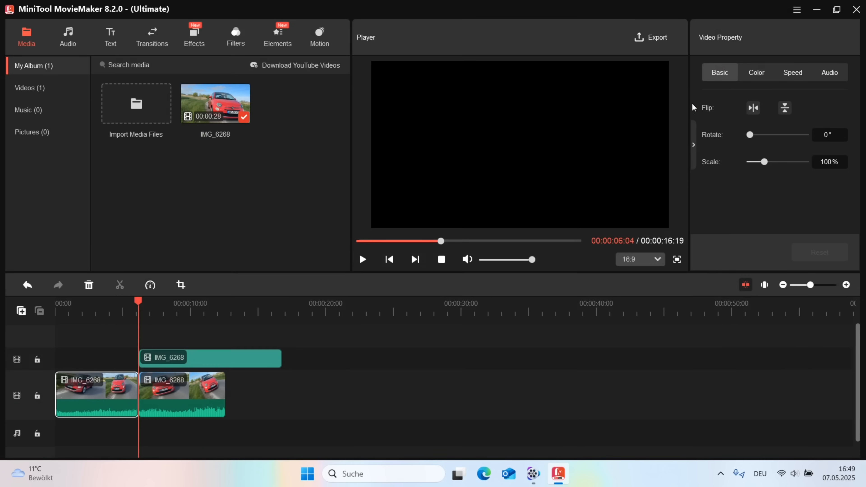